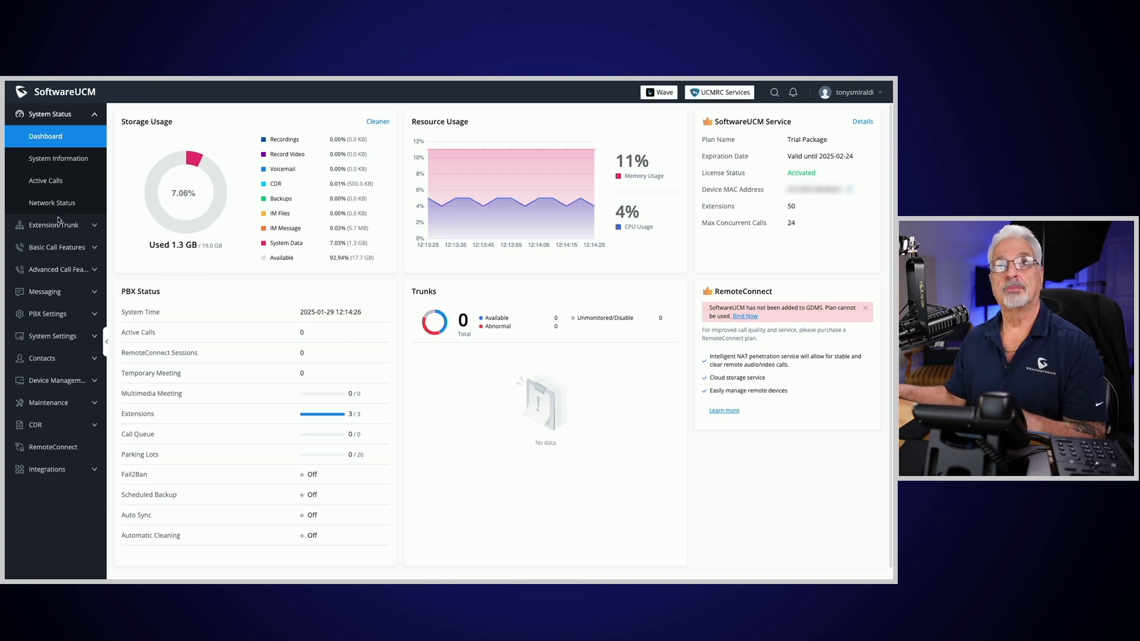
# Start a new SIP trunk and set its type to Register SIP Trunk
pyautogui.click(95, 227)
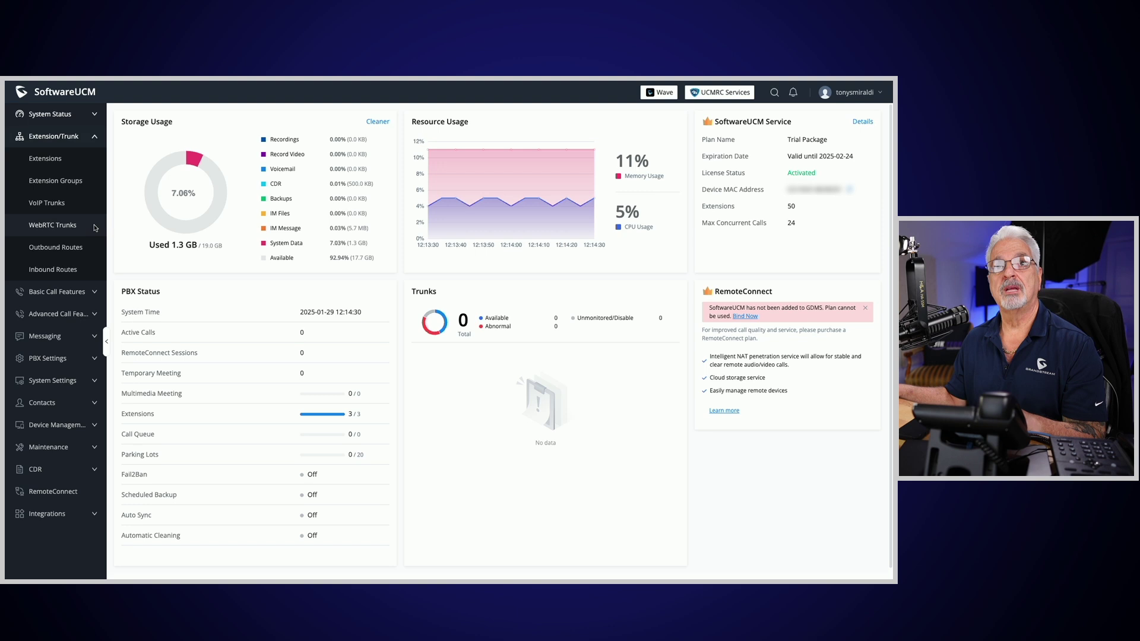
pyautogui.click(45, 203)
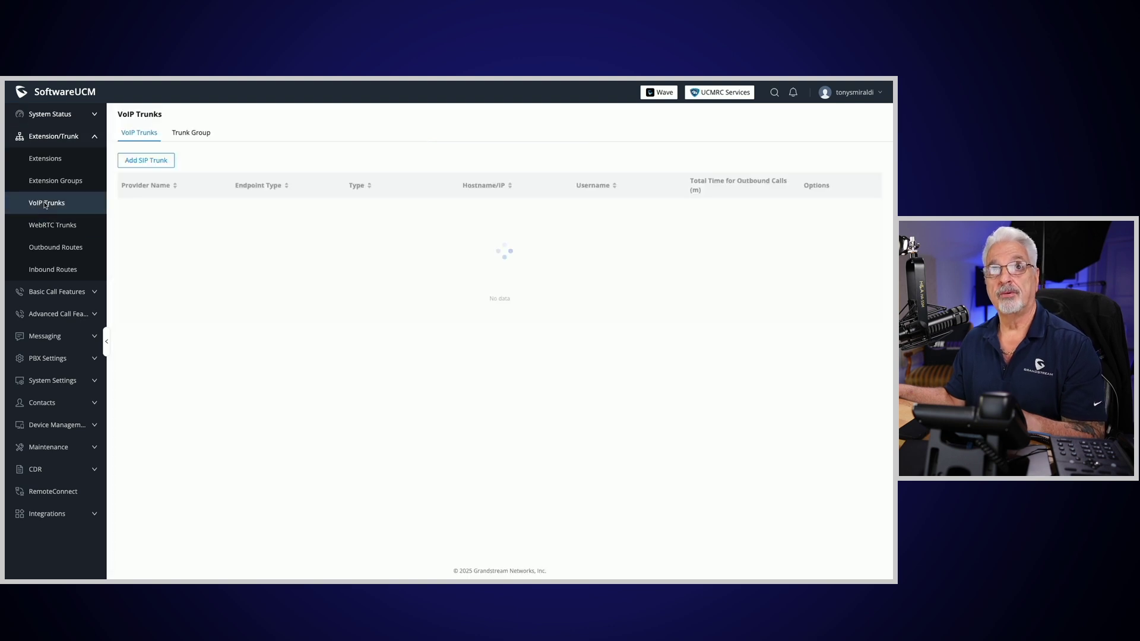
pyautogui.click(144, 161)
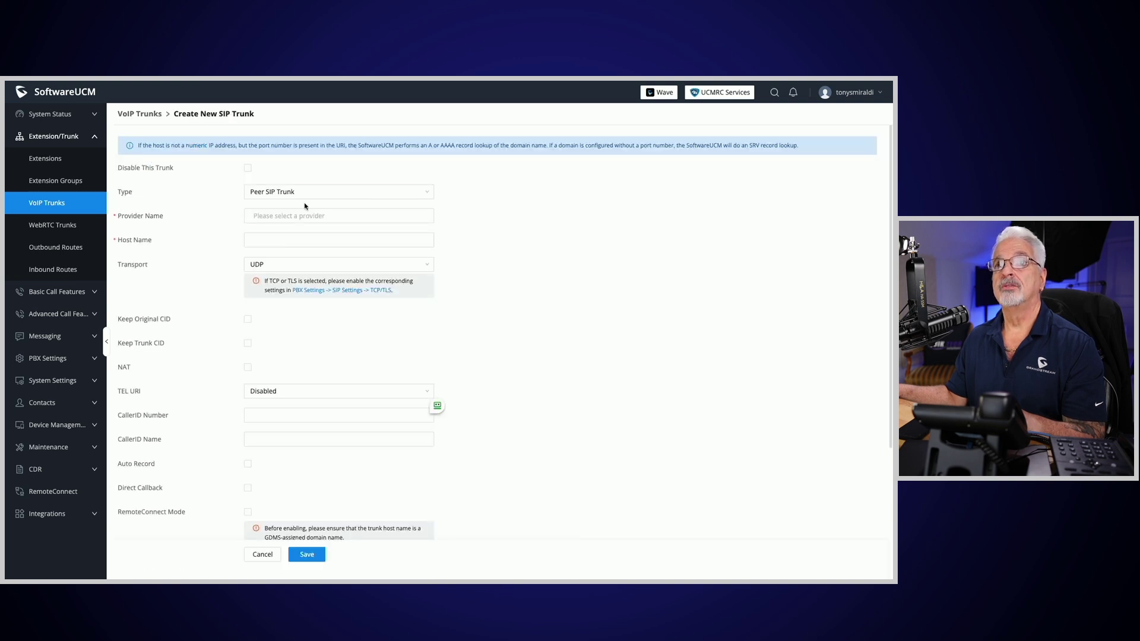
pyautogui.click(422, 195)
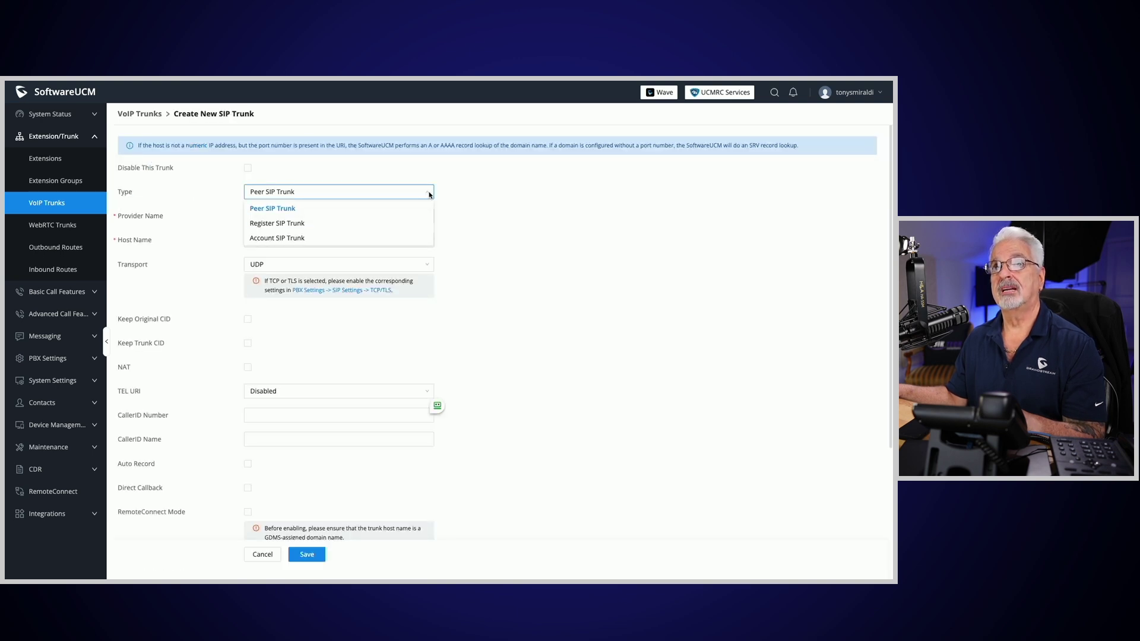
pyautogui.click(302, 224)
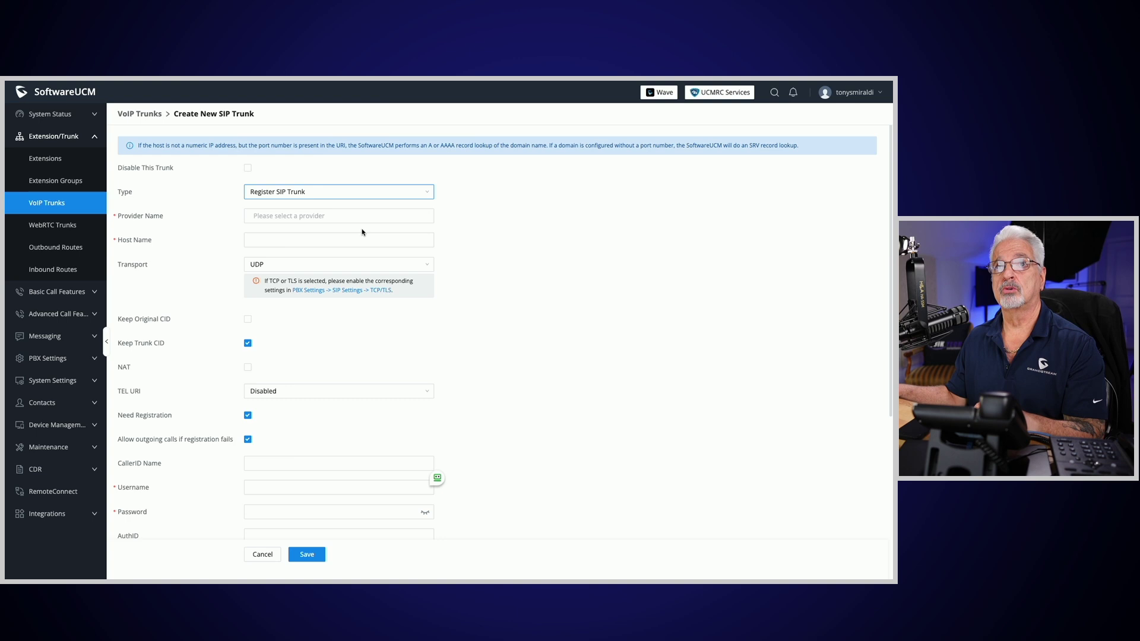
# Choose VoIP.ms as the trunk's provider name
pyautogui.click(285, 219)
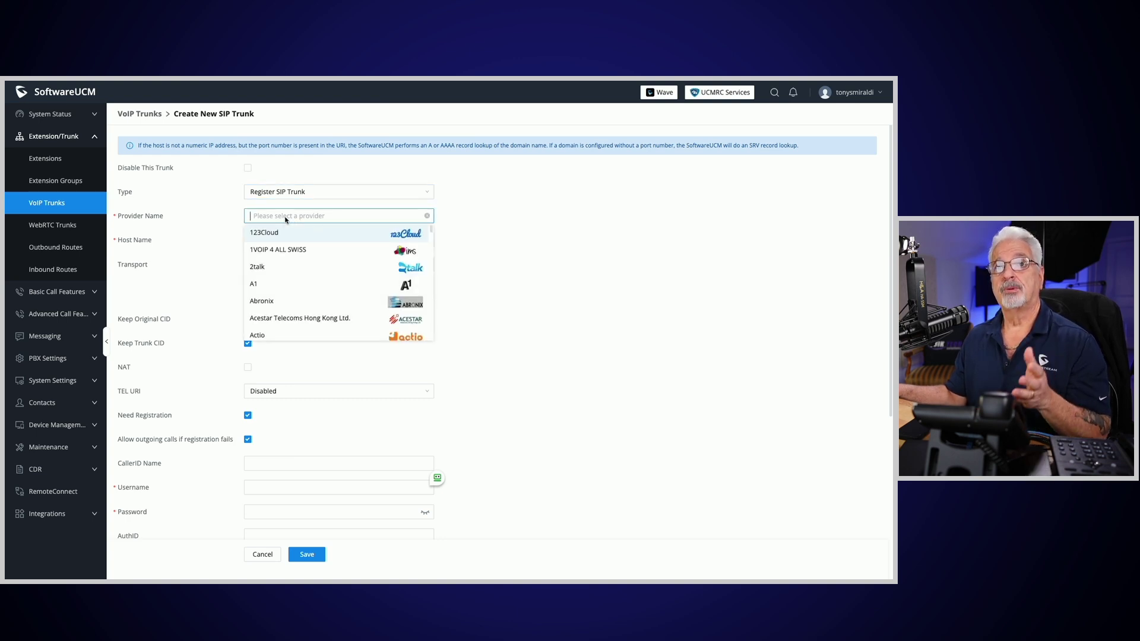
pyautogui.scroll(-15, 336, 290)
pyautogui.scroll(-20, 337, 290)
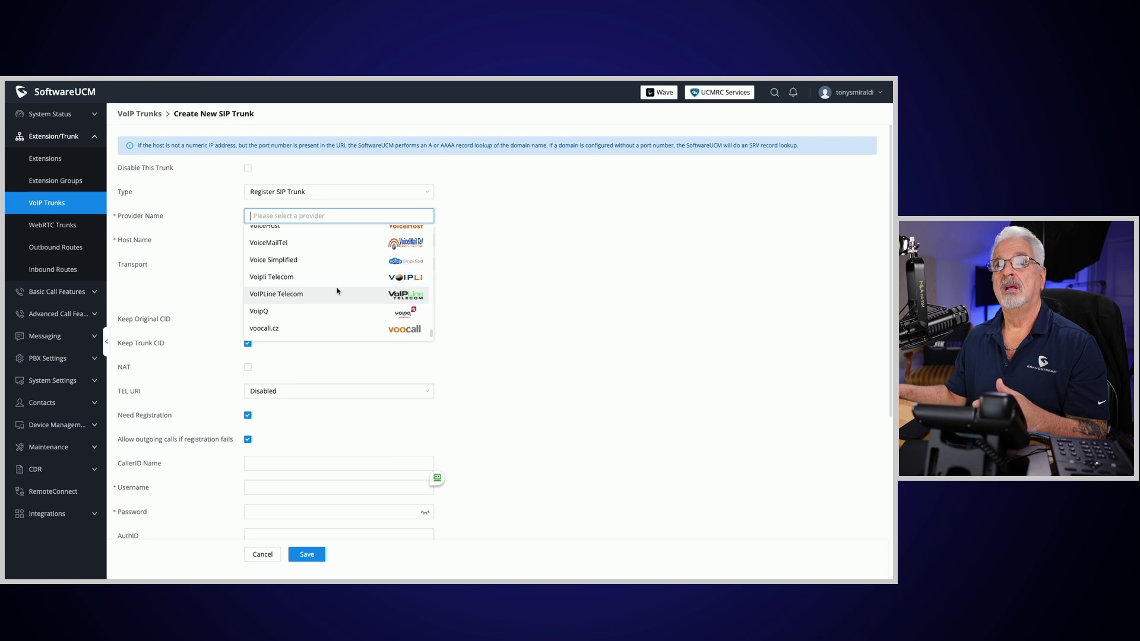
pyautogui.scroll(-2, 337, 291)
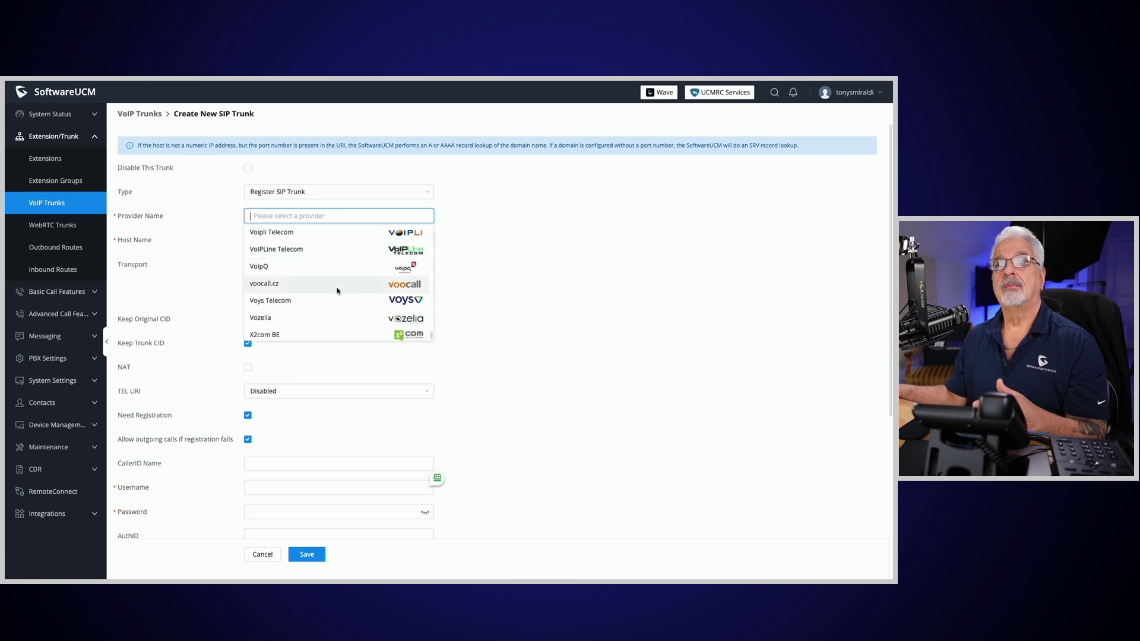
pyautogui.scroll(10, 337, 290)
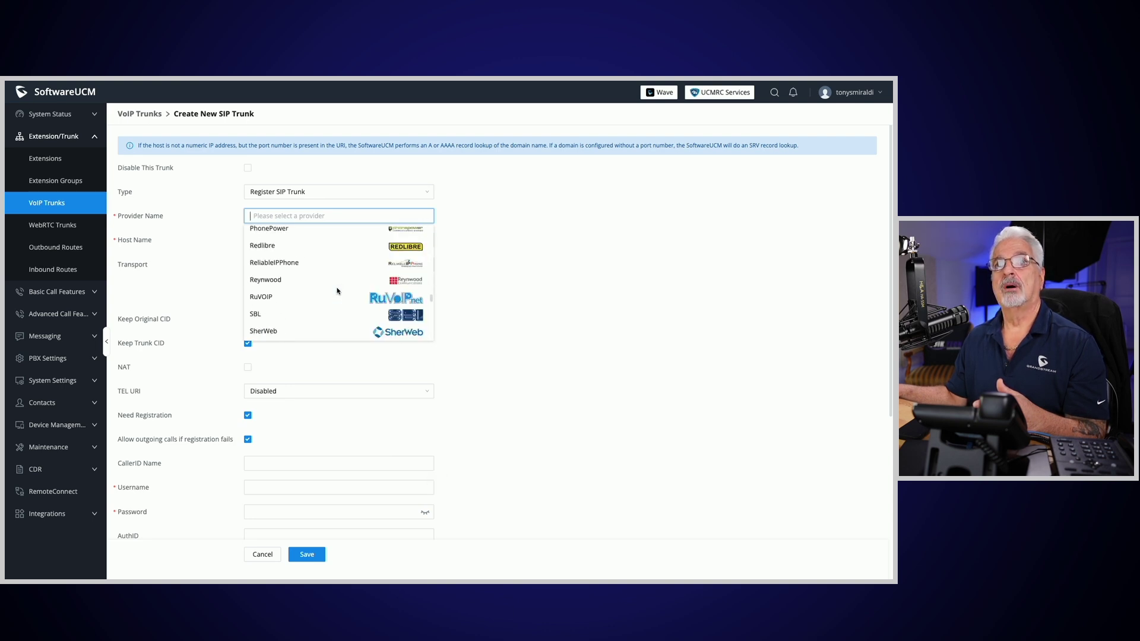
pyautogui.write('voip')
pyautogui.click(337, 290)
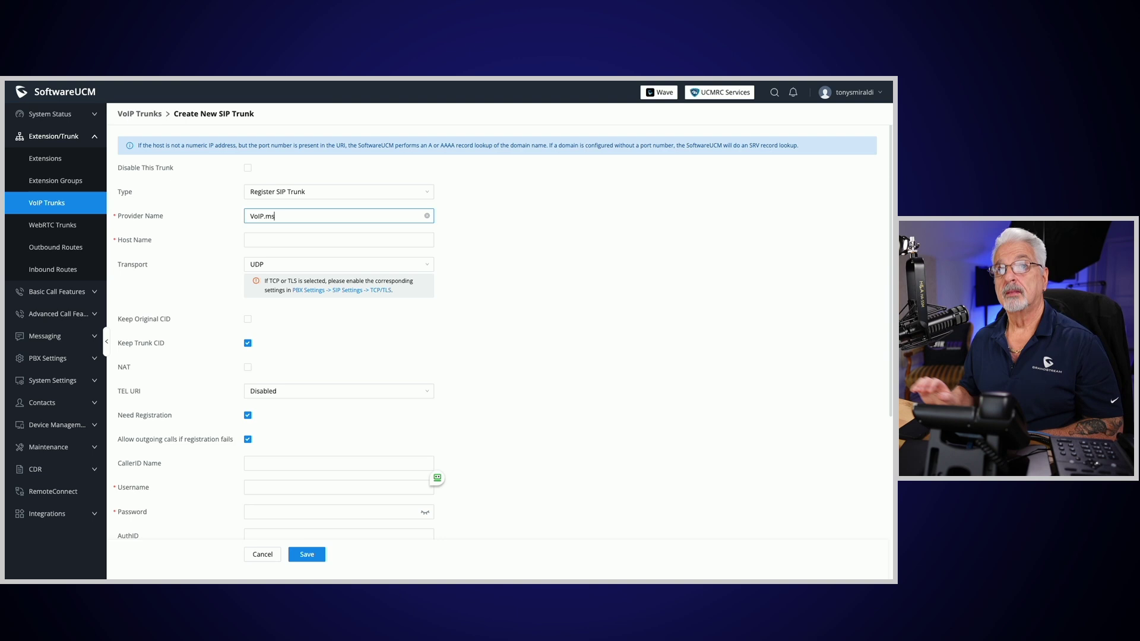
# Paste washington1.voip.ms in as the trunk's host name
pyautogui.click(271, 240)
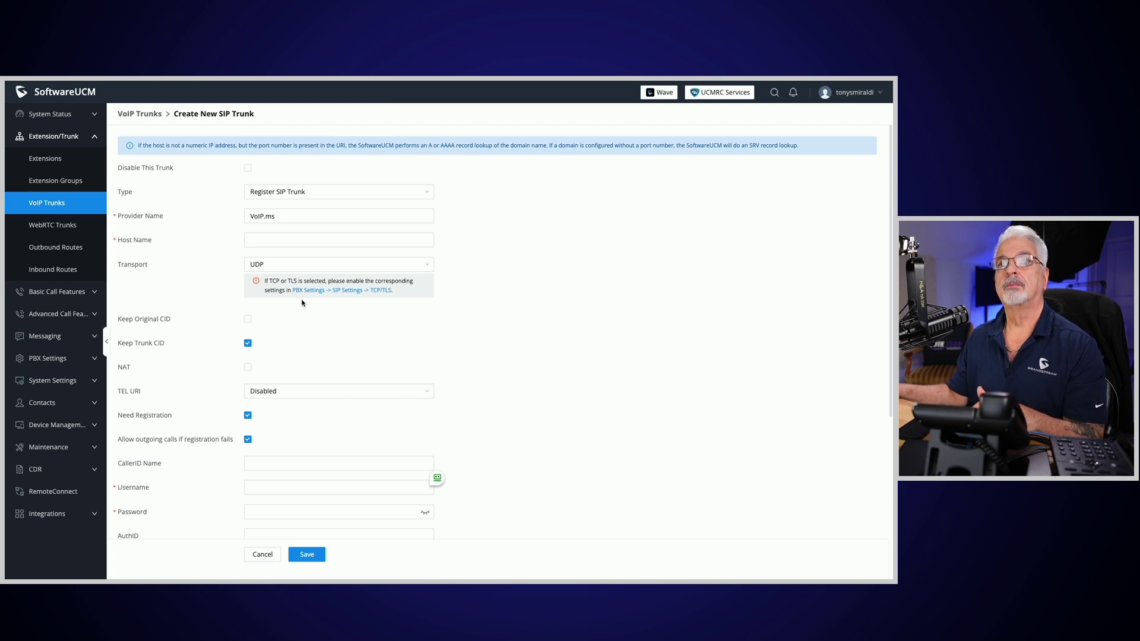
pyautogui.click(256, 239)
pyautogui.rightClick(257, 240)
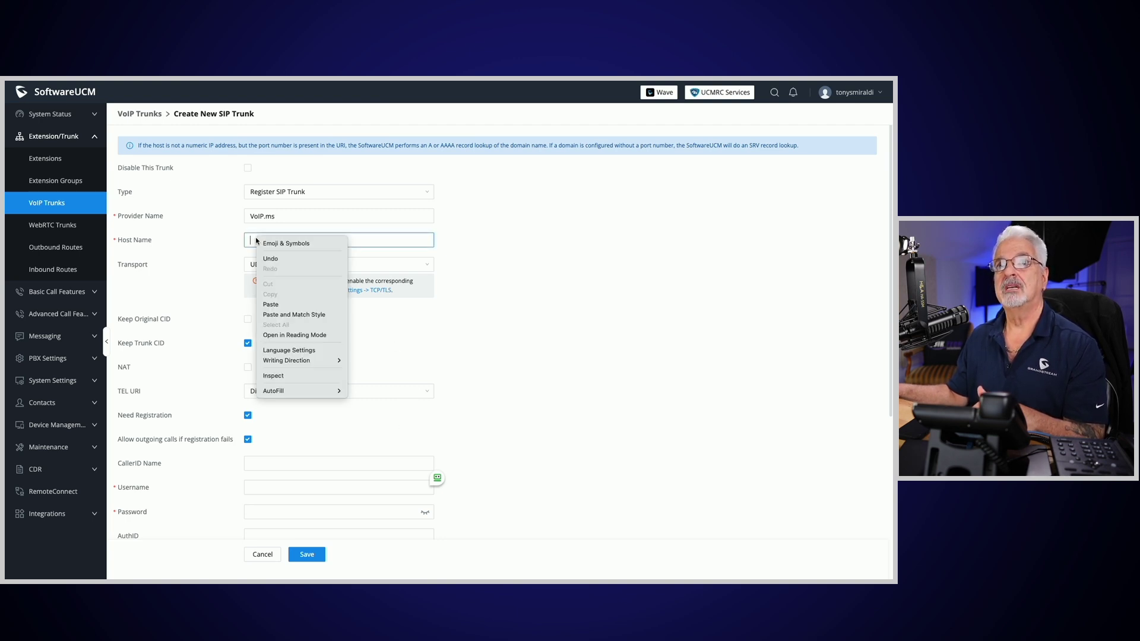
pyautogui.click(282, 304)
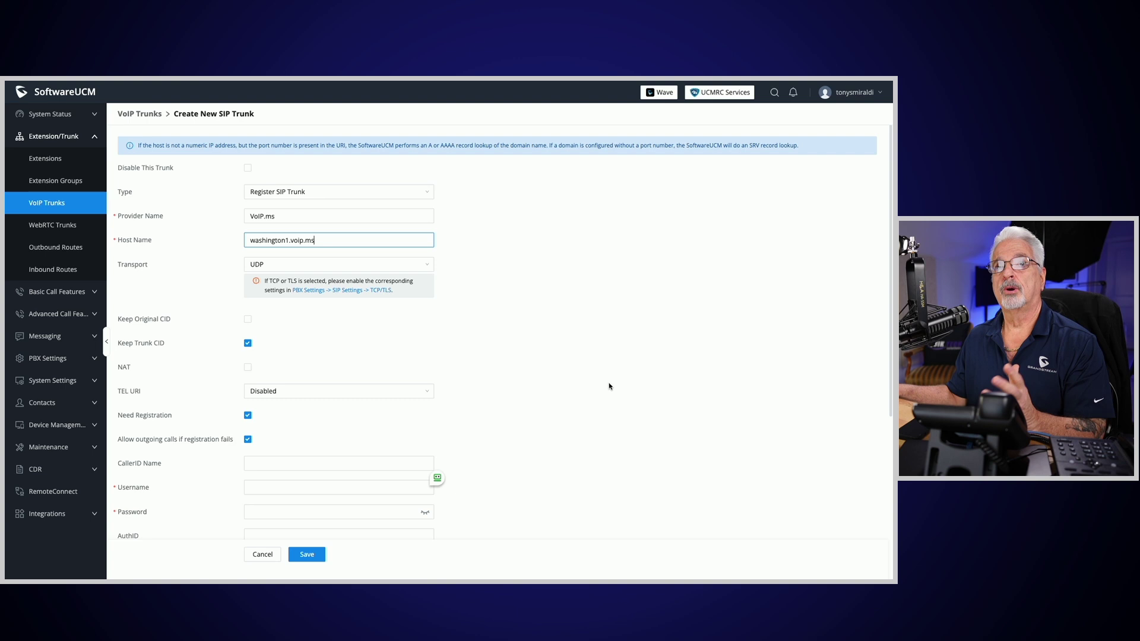
# Paste the account username into the trunk's username field
pyautogui.scroll(-3, 208, 474)
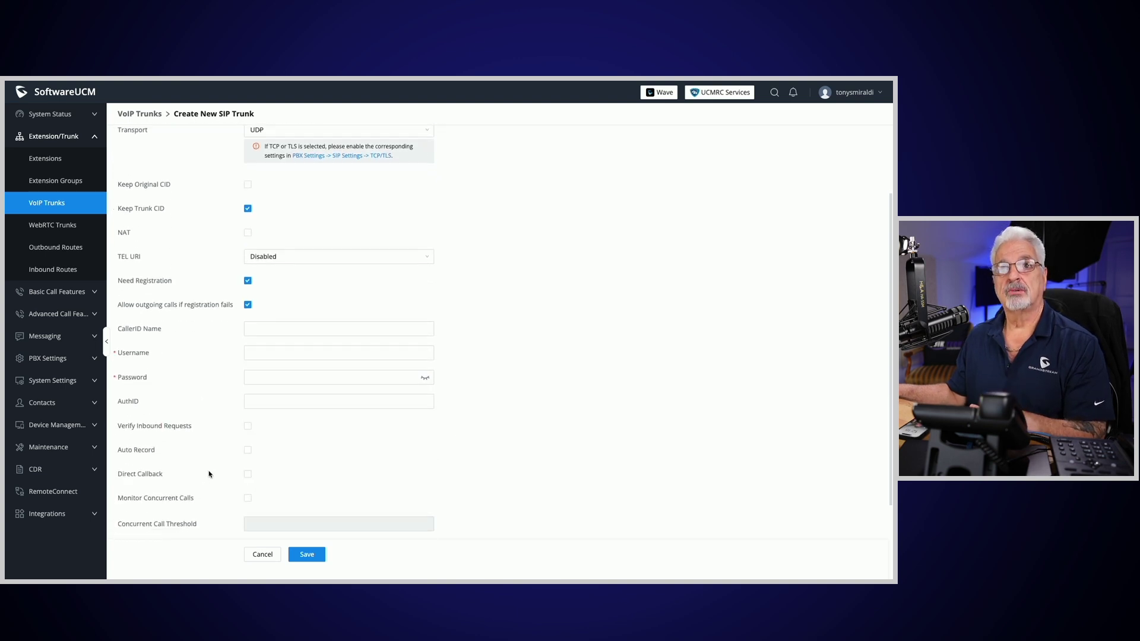
pyautogui.click(261, 357)
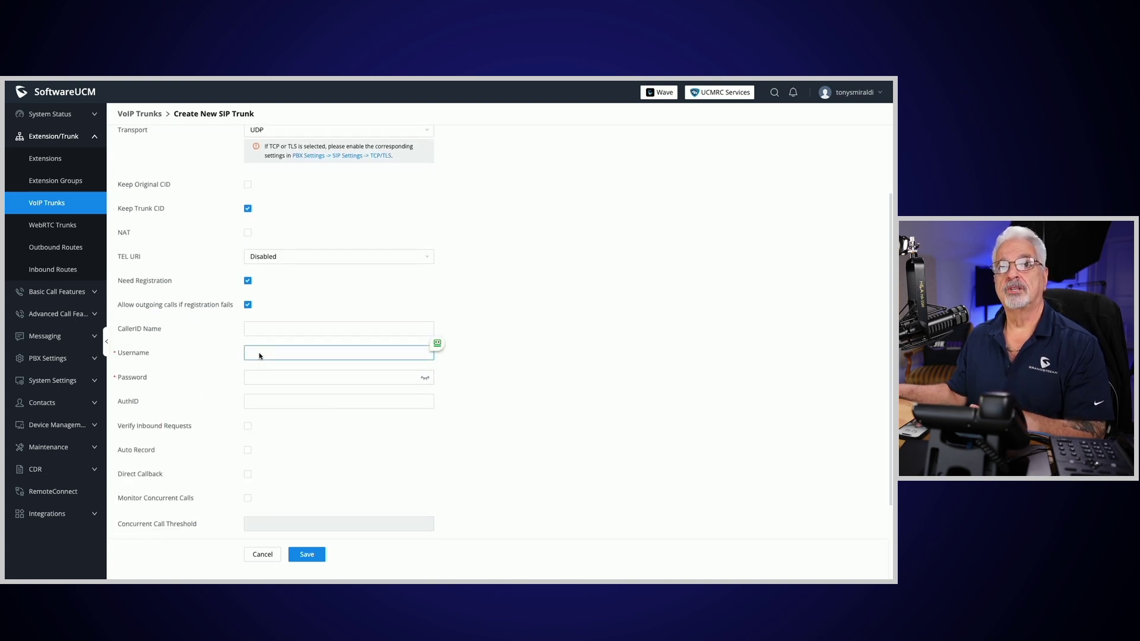
pyautogui.click(257, 380)
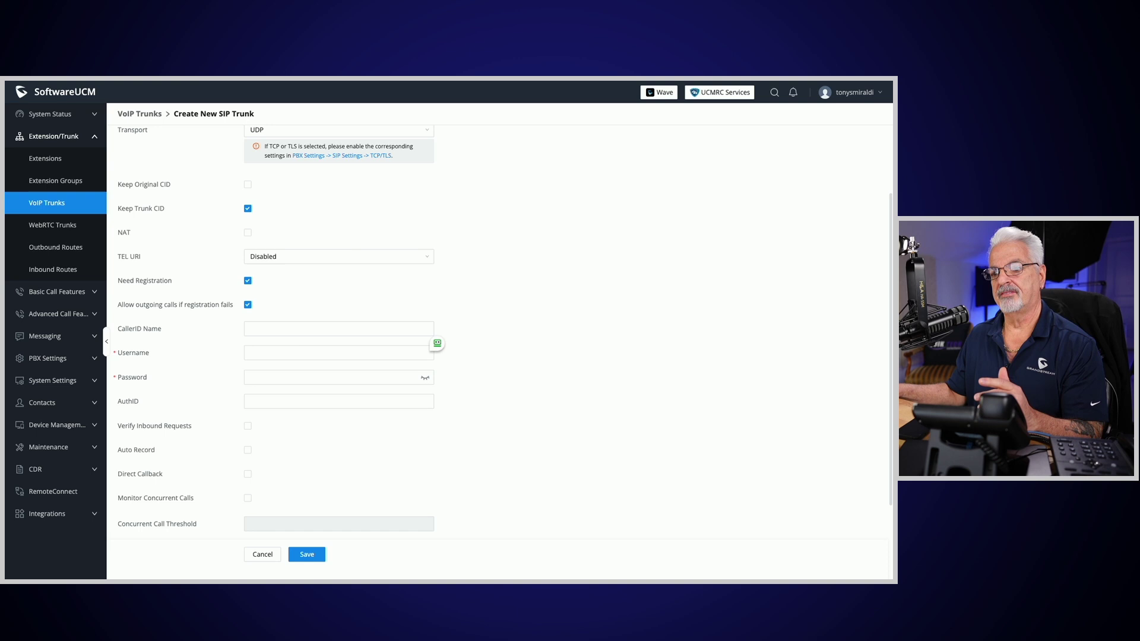
pyautogui.click(256, 355)
pyautogui.rightClick(256, 354)
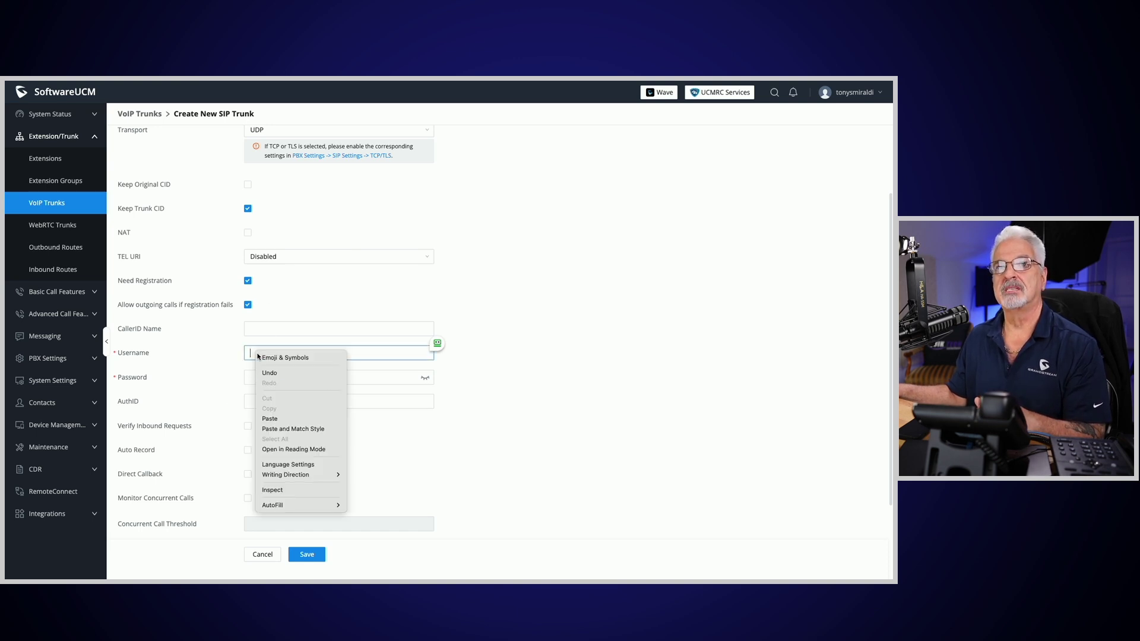
pyautogui.click(293, 418)
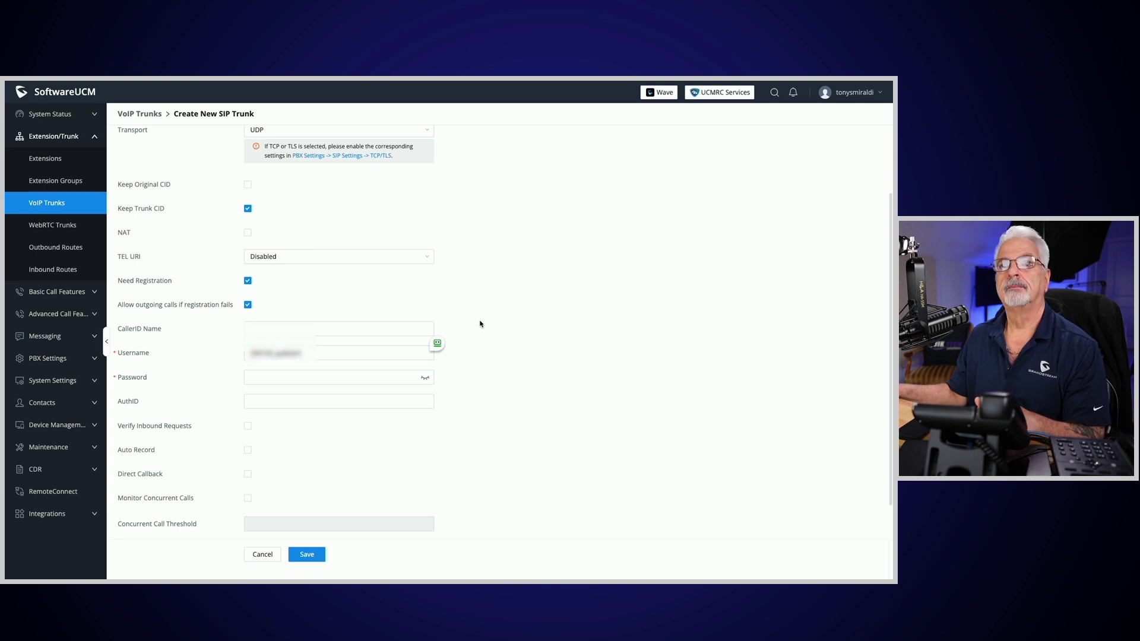
# Paste the account password and save the VoIP.ms trunk
pyautogui.click(276, 380)
pyautogui.rightClick(274, 380)
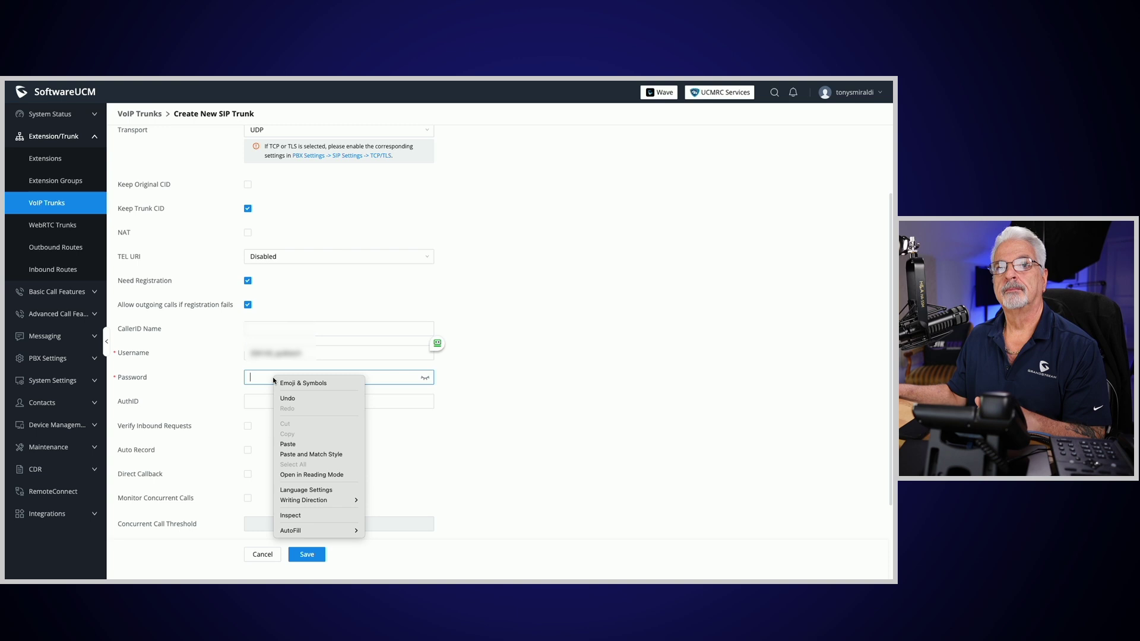
pyautogui.click(303, 441)
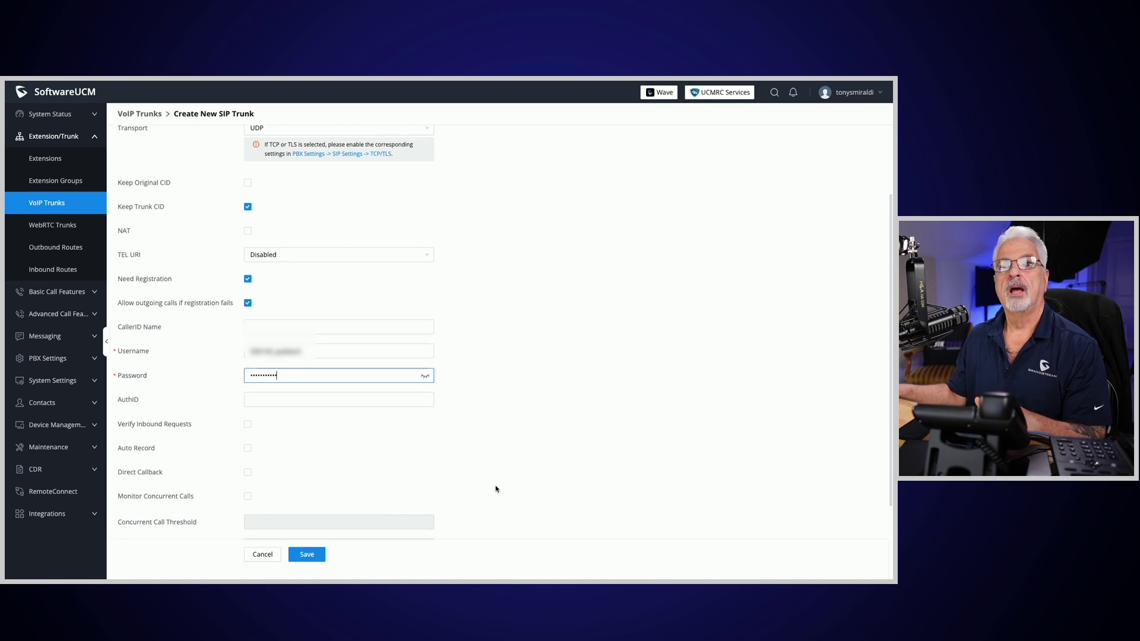
pyautogui.scroll(-2, 493, 499)
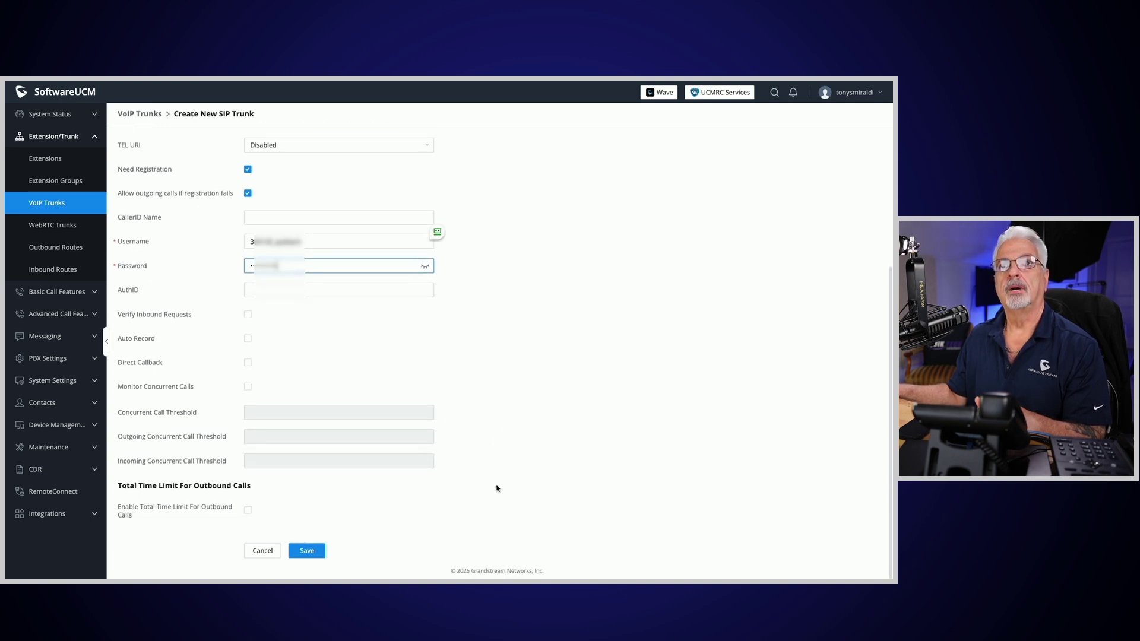
pyautogui.click(310, 552)
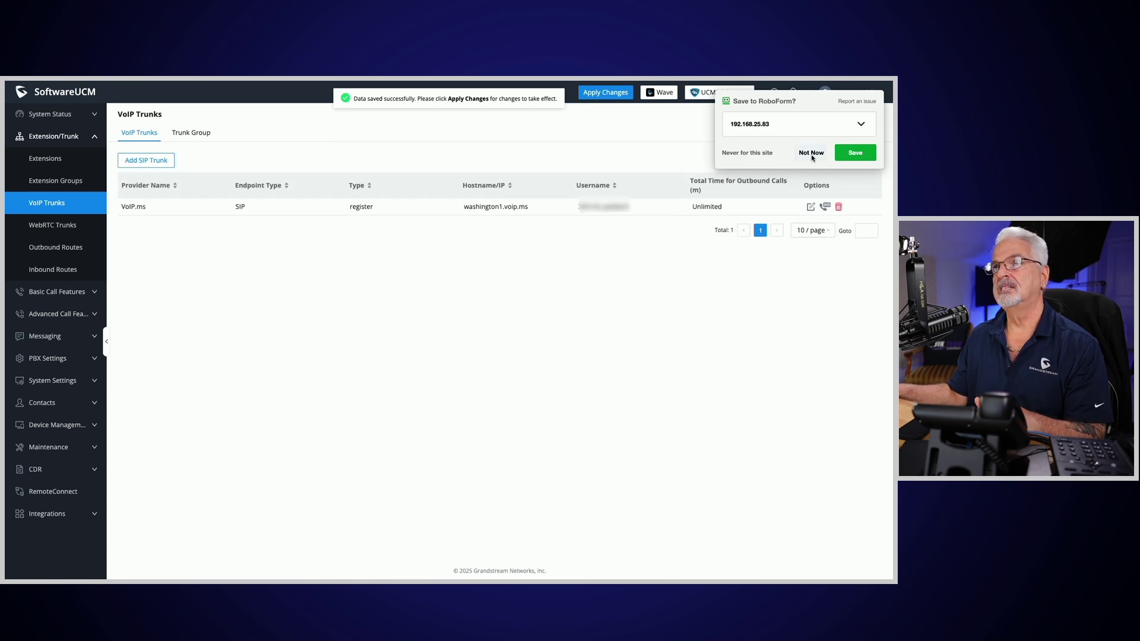
# In the VoIP.ms trunk's advanced settings, select G.729 and move it to first codec priority
pyautogui.click(811, 153)
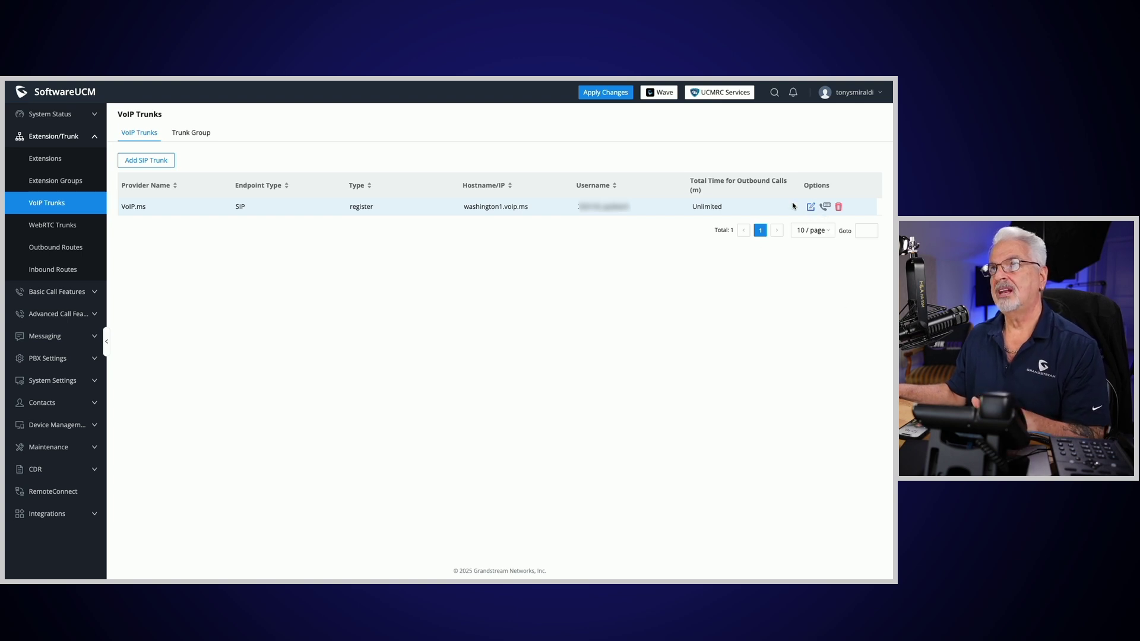
pyautogui.click(810, 207)
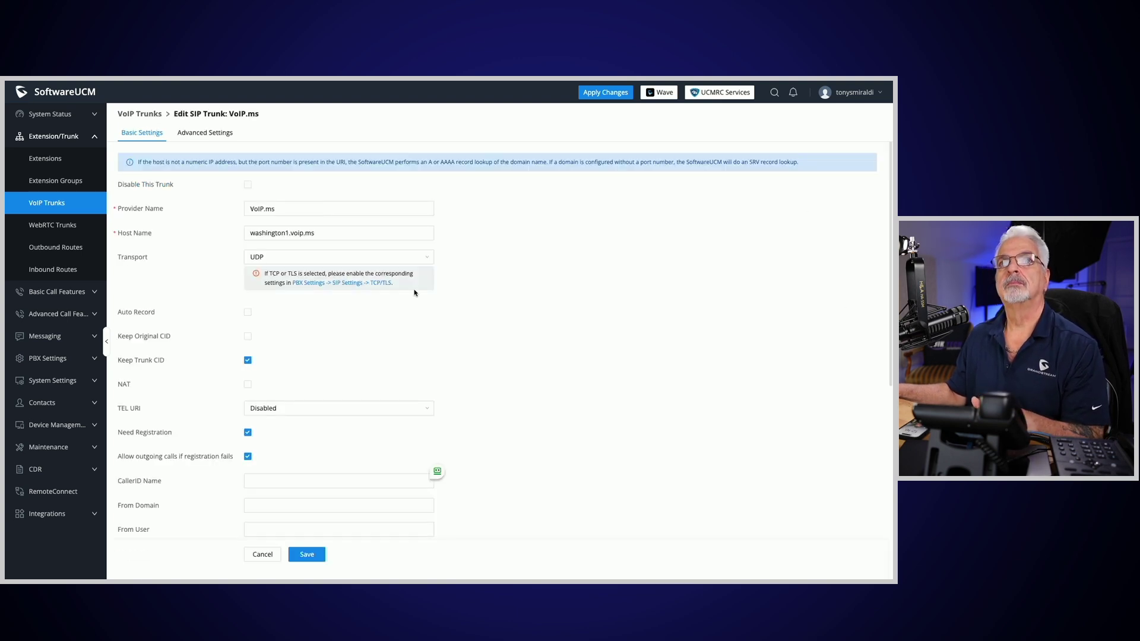
pyautogui.click(205, 133)
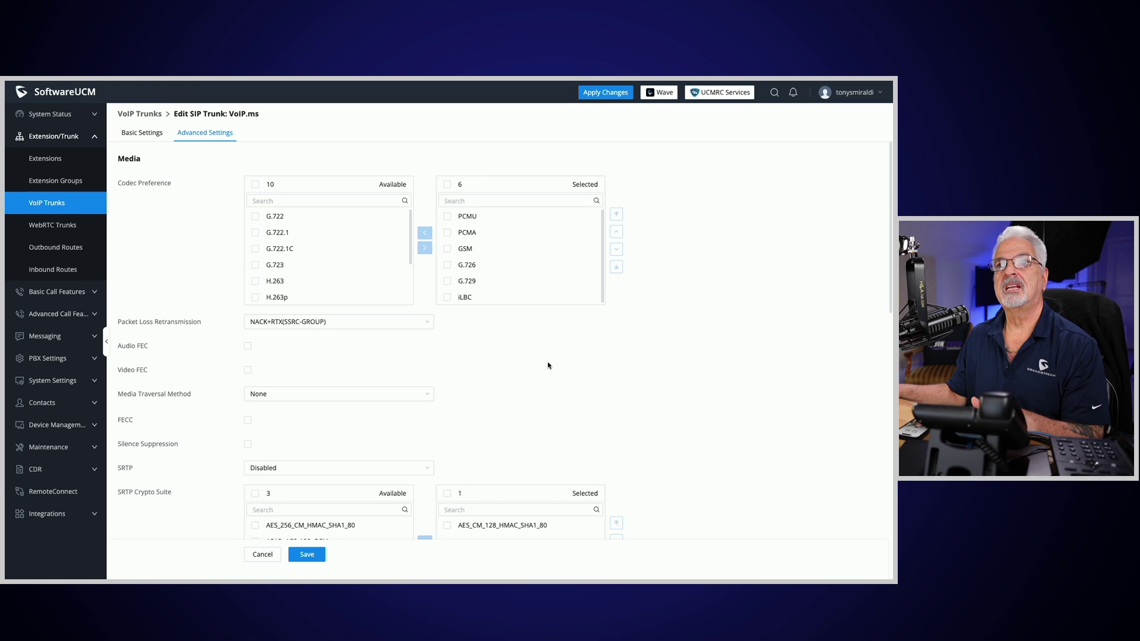
pyautogui.click(446, 281)
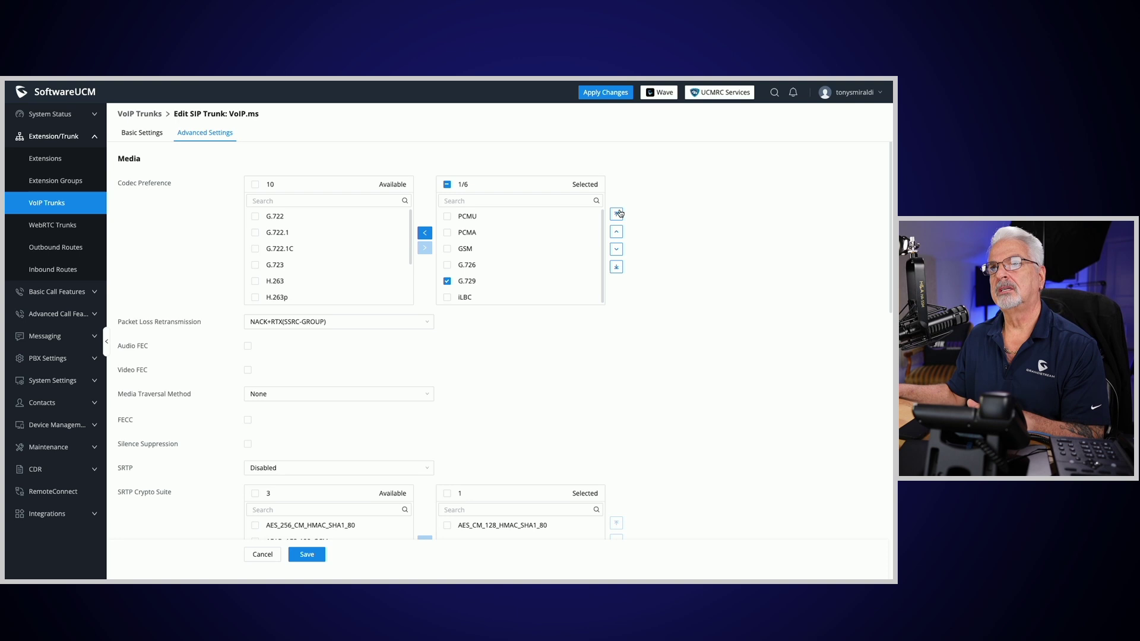
pyautogui.click(615, 232)
pyautogui.click(616, 233)
pyautogui.click(615, 232)
pyautogui.click(615, 232)
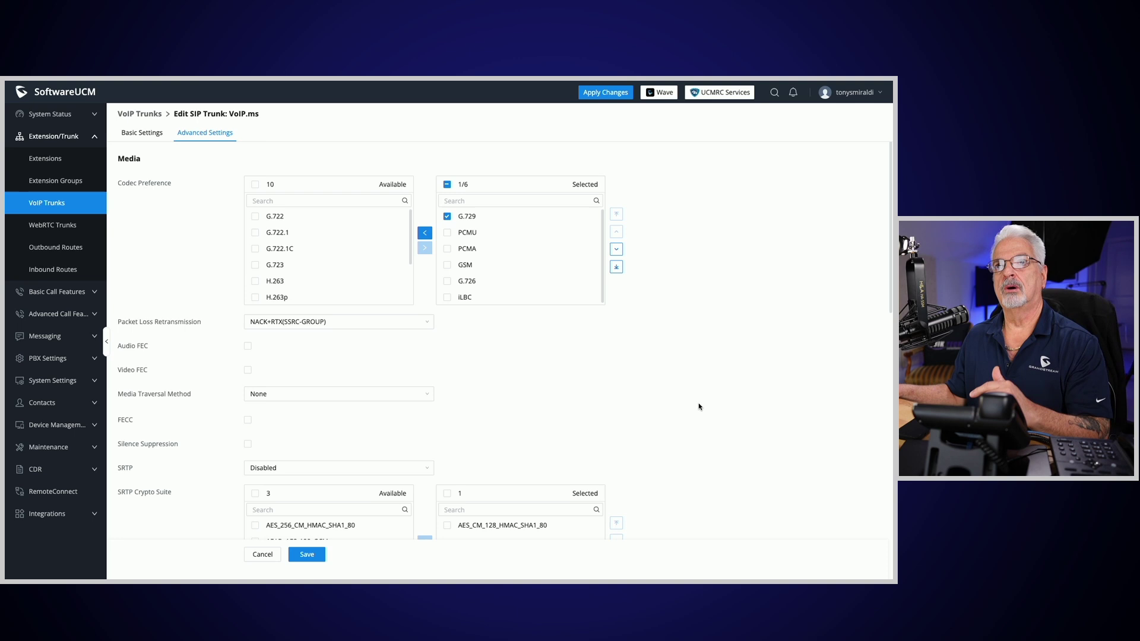
# Save the trunk's codec changes
pyautogui.scroll(-1, 699, 406)
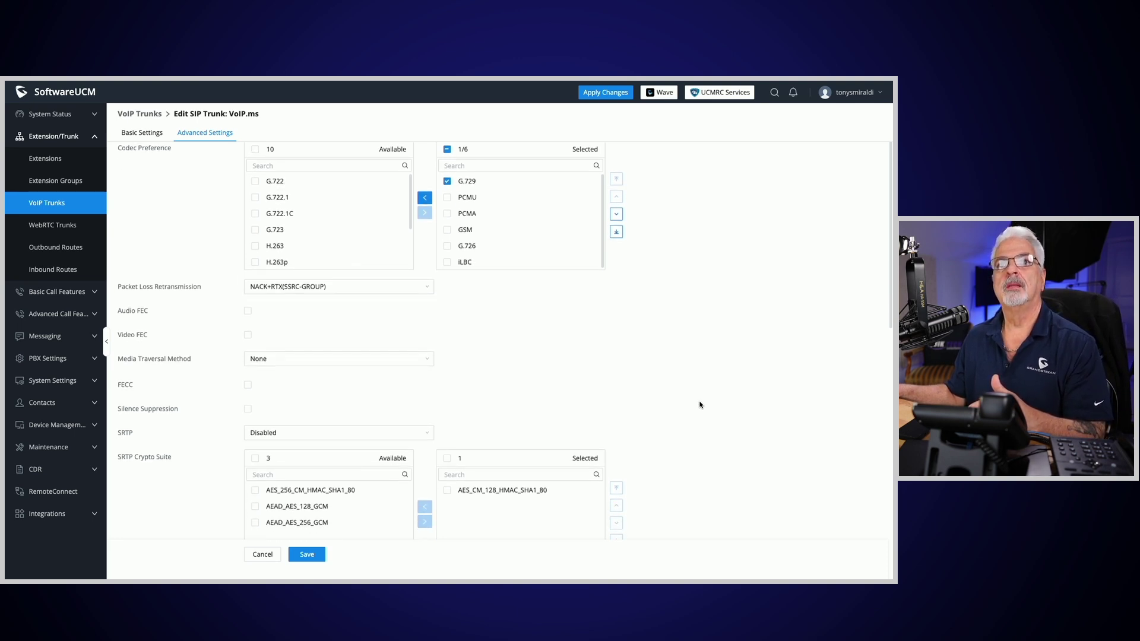
pyautogui.scroll(-5, 699, 405)
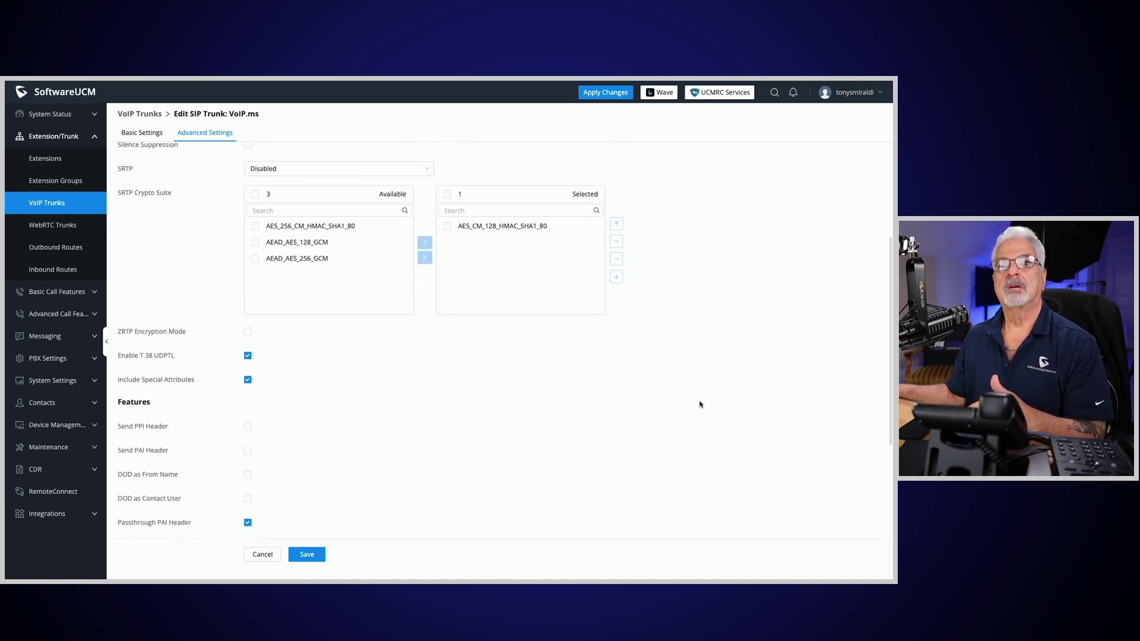
pyautogui.scroll(-5, 700, 404)
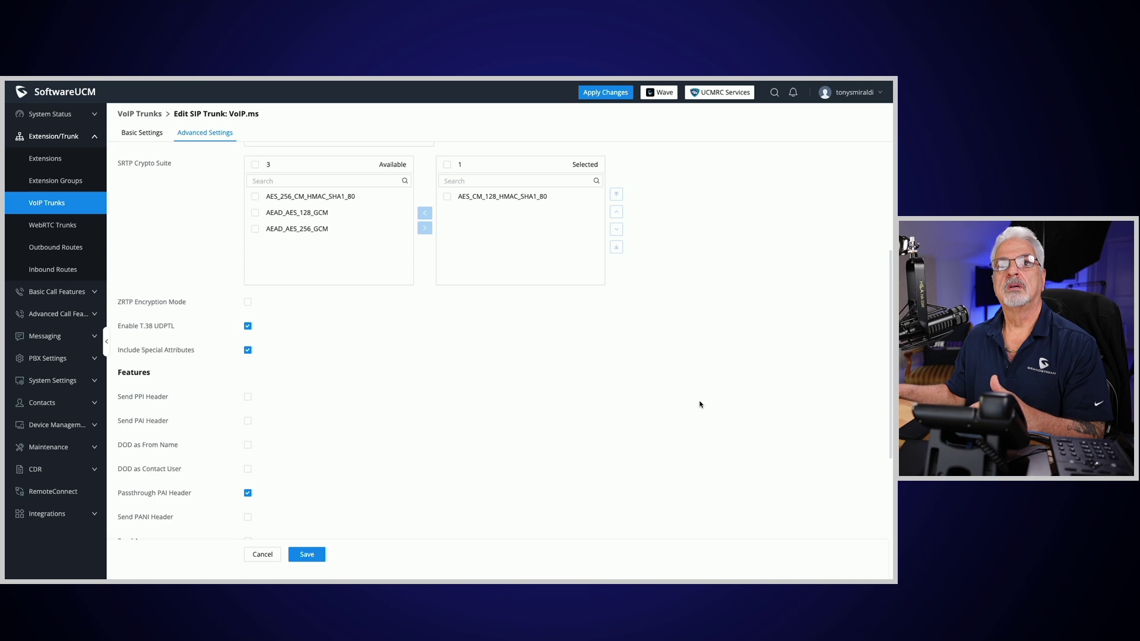
pyautogui.scroll(10, 699, 404)
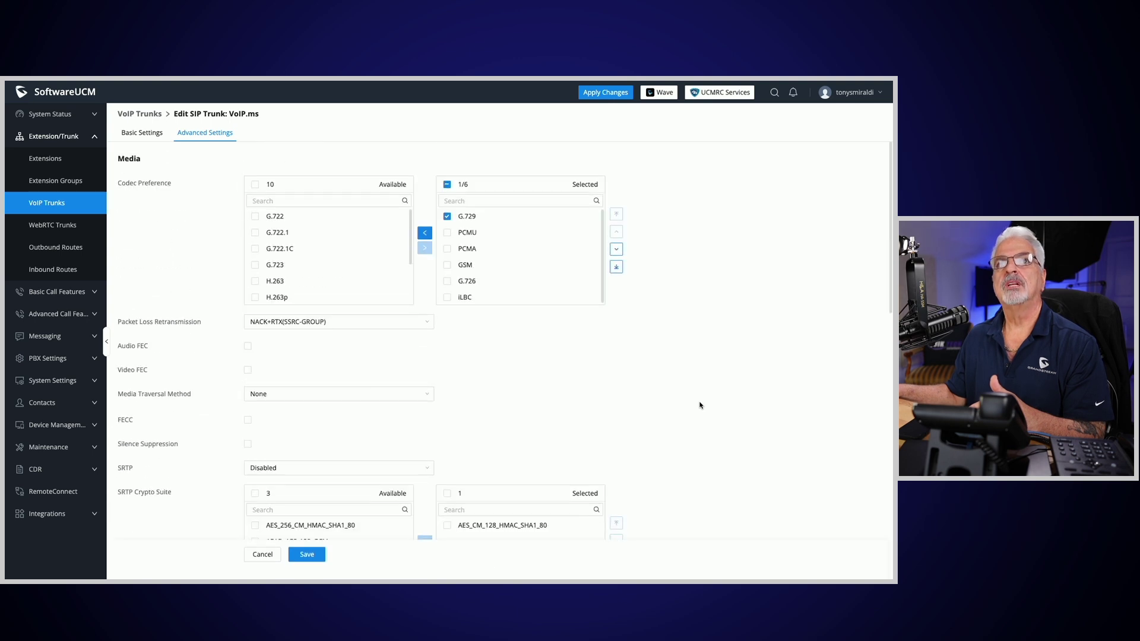
pyautogui.scroll(-10, 726, 426)
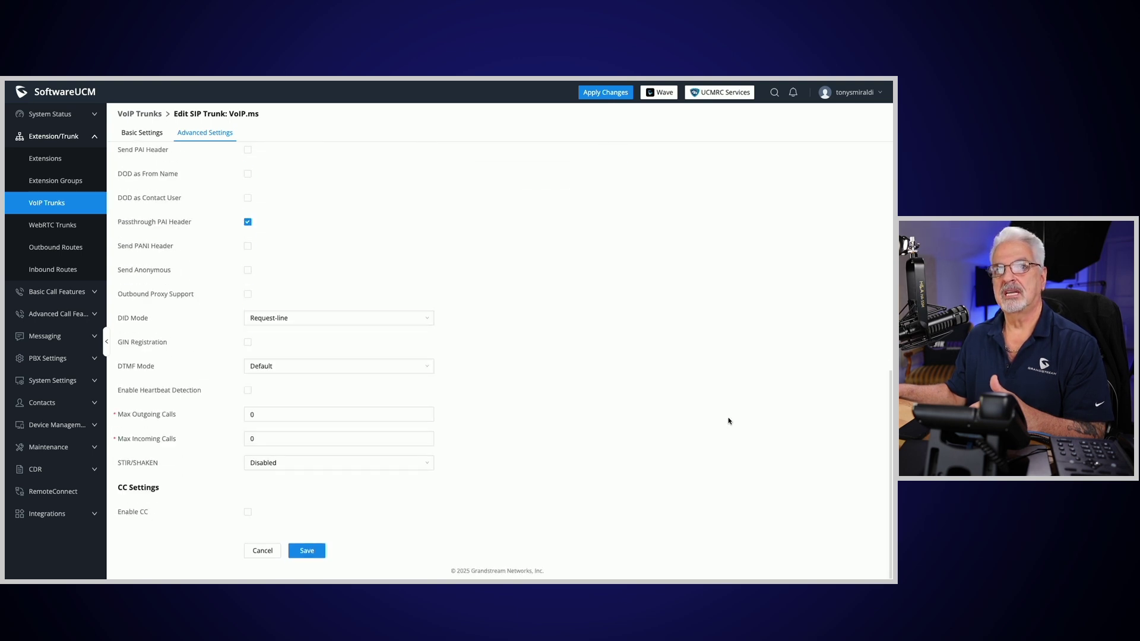
pyautogui.click(307, 550)
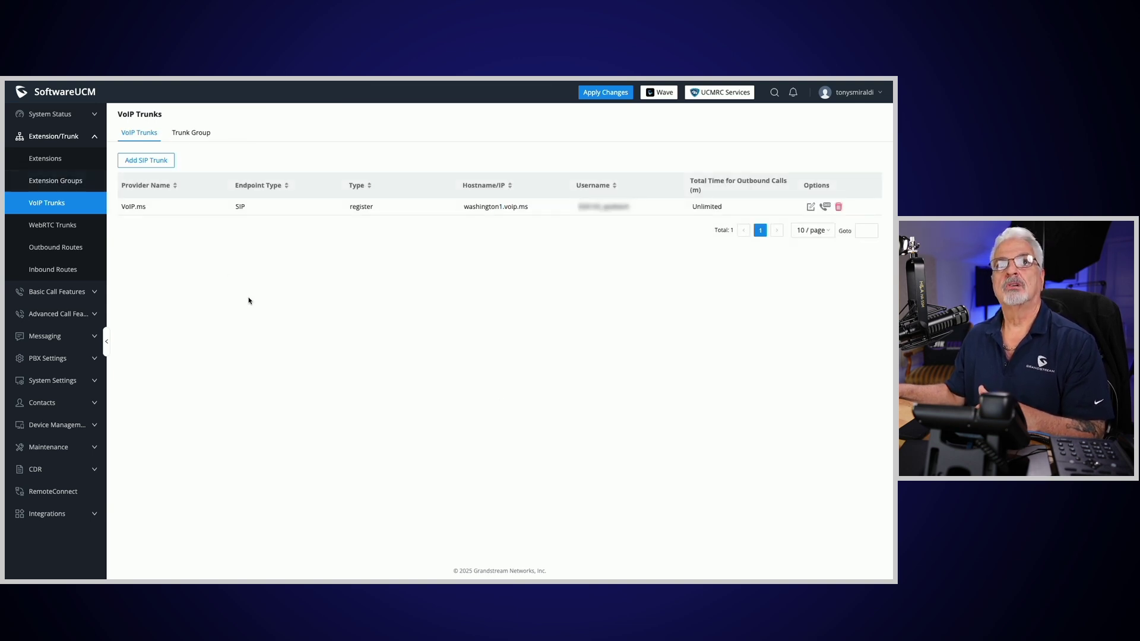
# Reload the System Status dashboard to confirm the VoIP.ms trunk shows Registered
pyautogui.click(65, 121)
pyautogui.click(51, 137)
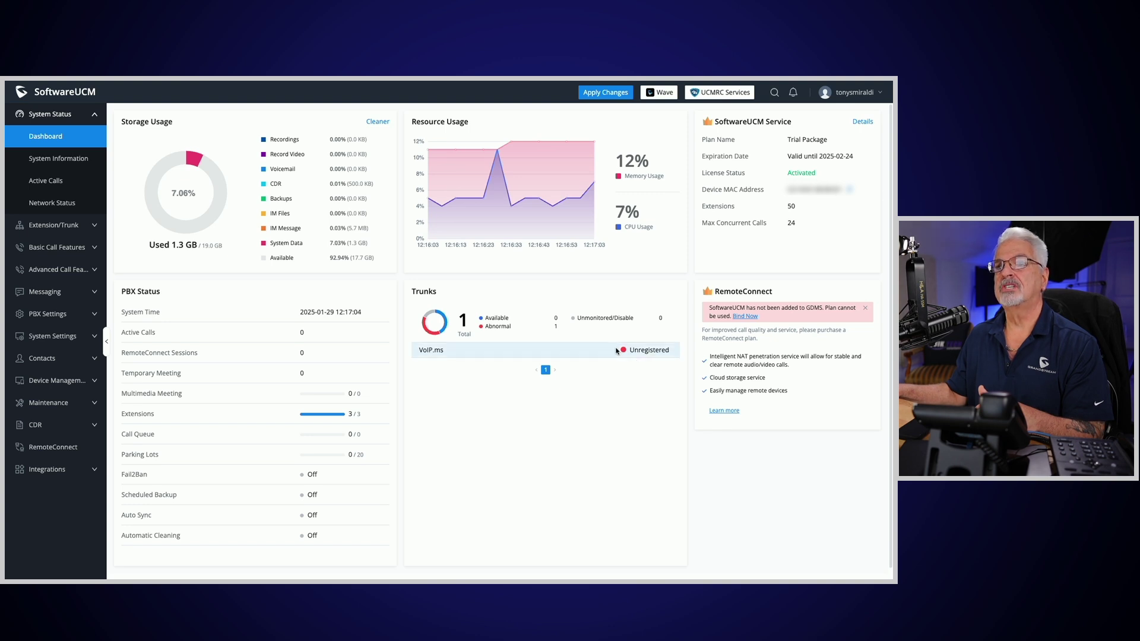
pyautogui.moveTo(143, 88)
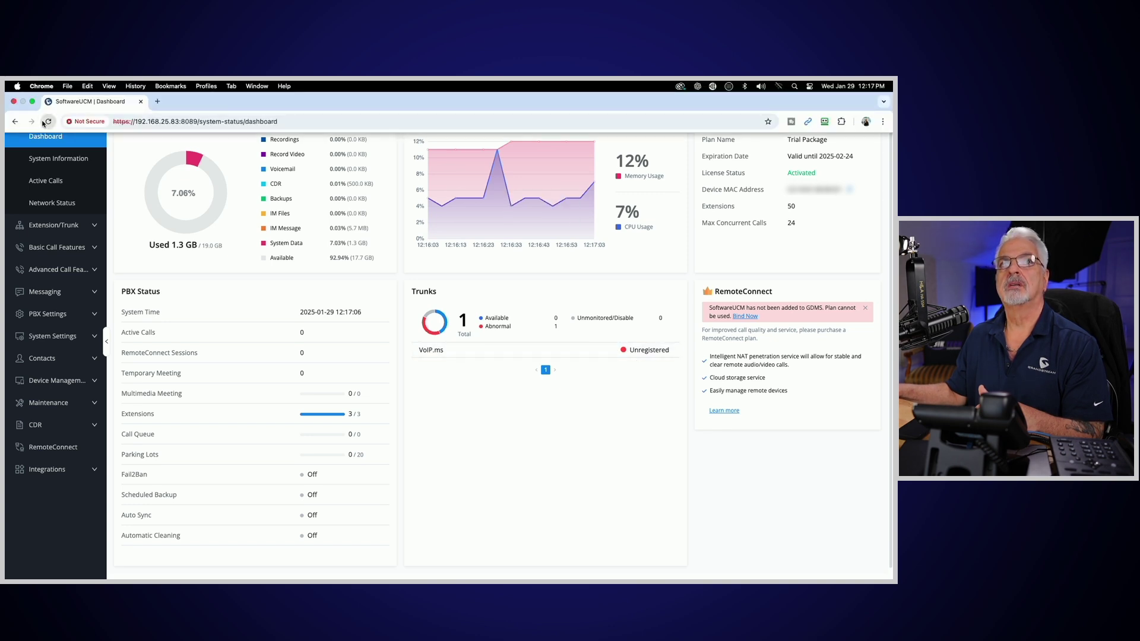
pyautogui.click(48, 121)
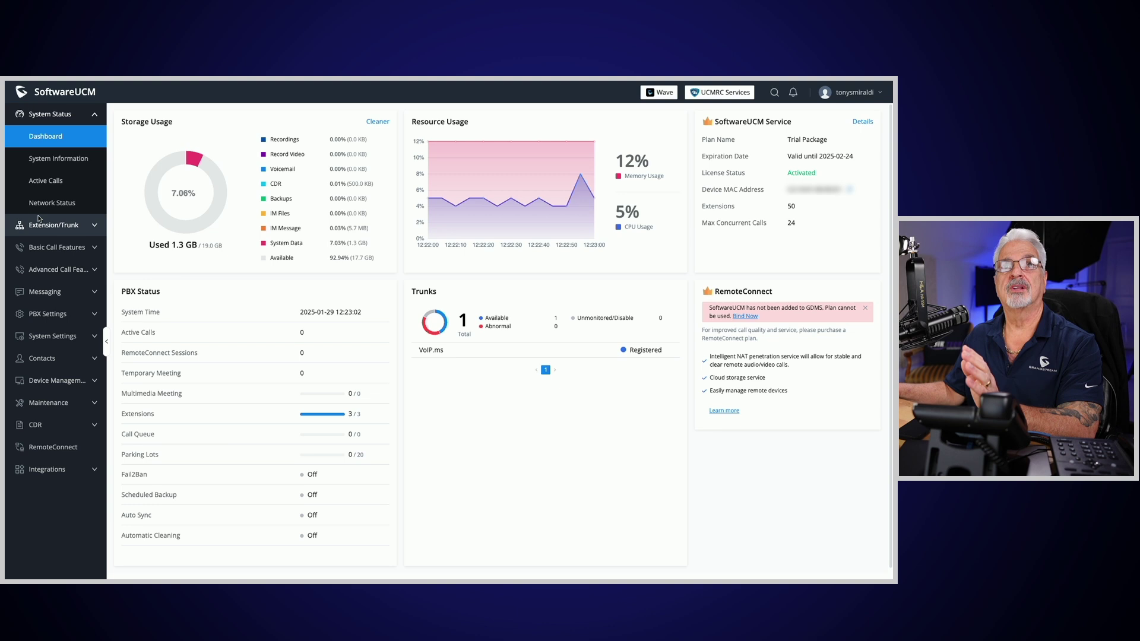
pyautogui.click(95, 228)
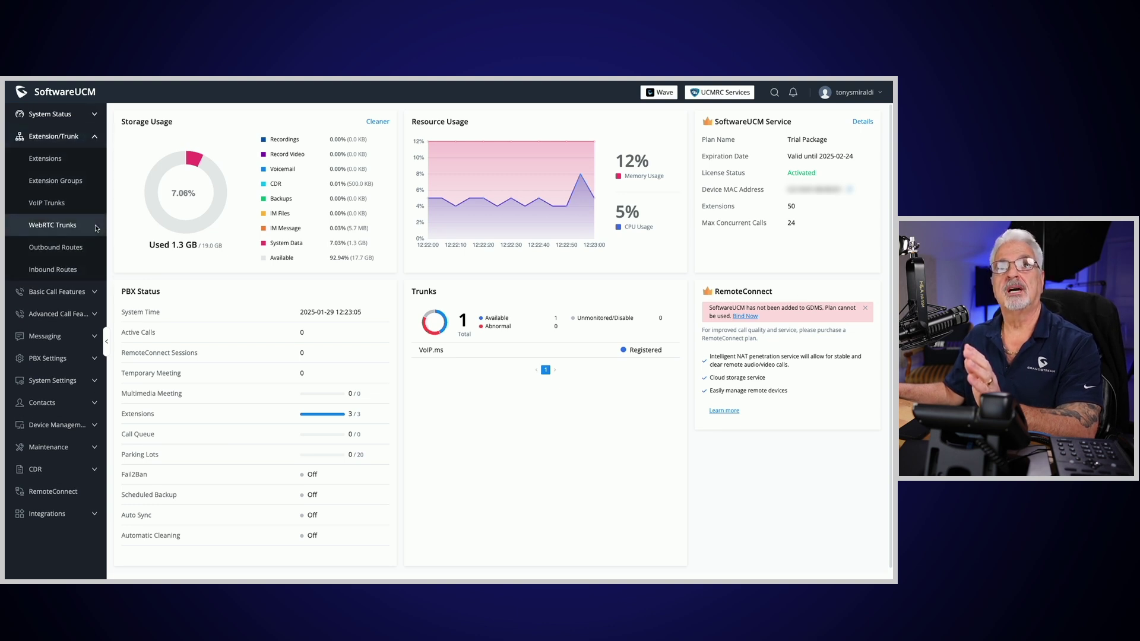
# Add an inbound rule named Inbound_Calls on SIP Trunks -- VoIP.ms with pattern _X
pyautogui.click(54, 272)
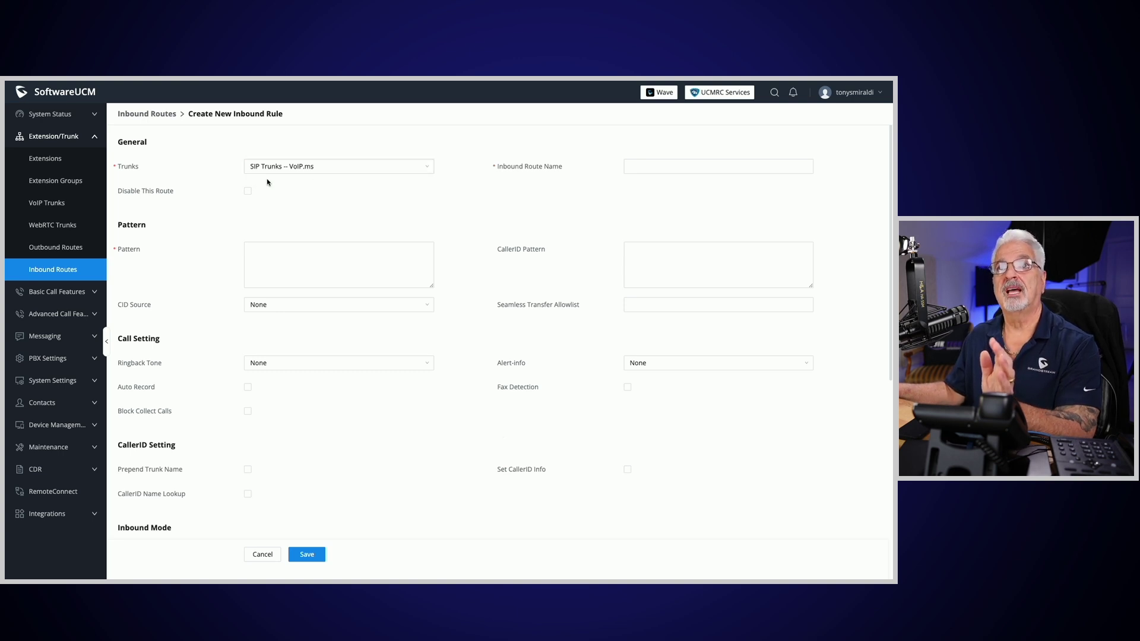
pyautogui.click(425, 169)
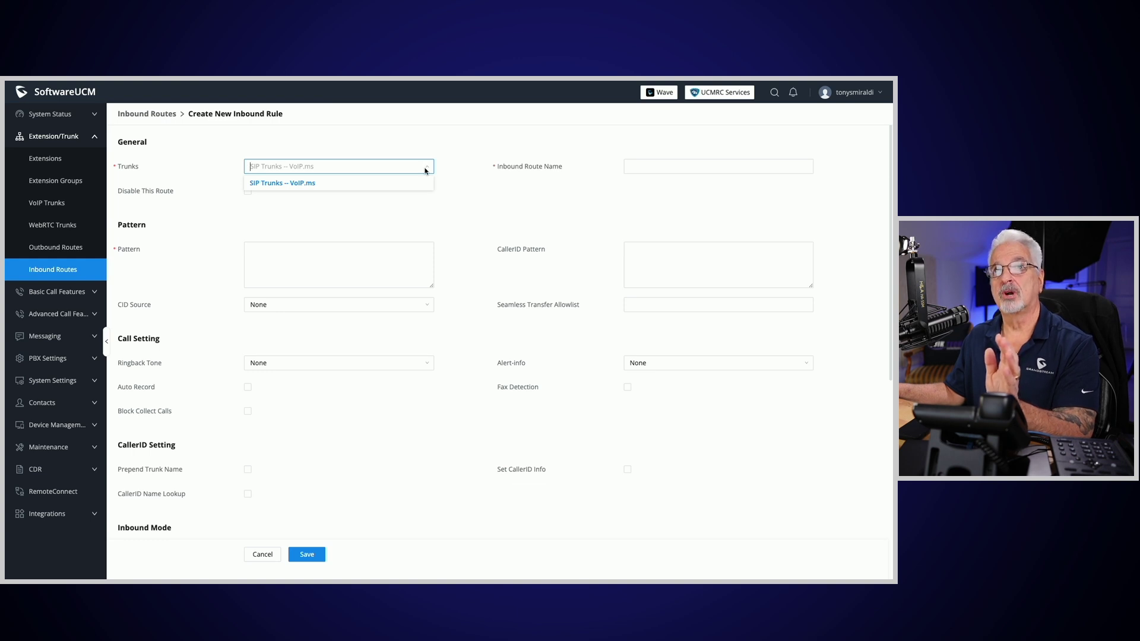
pyautogui.click(426, 181)
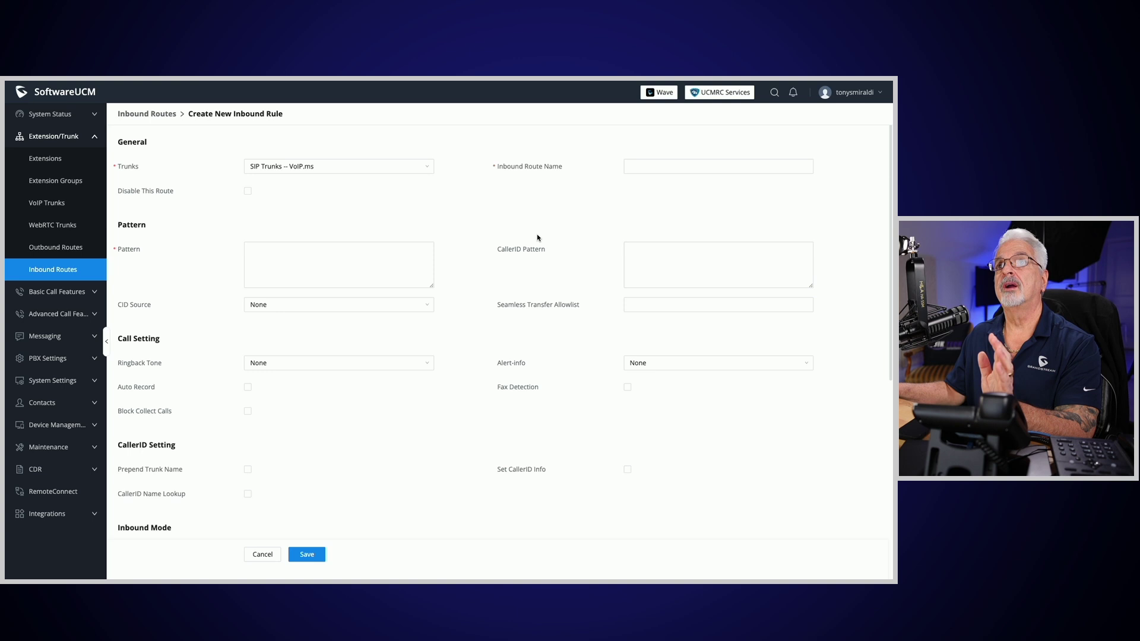
pyautogui.click(643, 171)
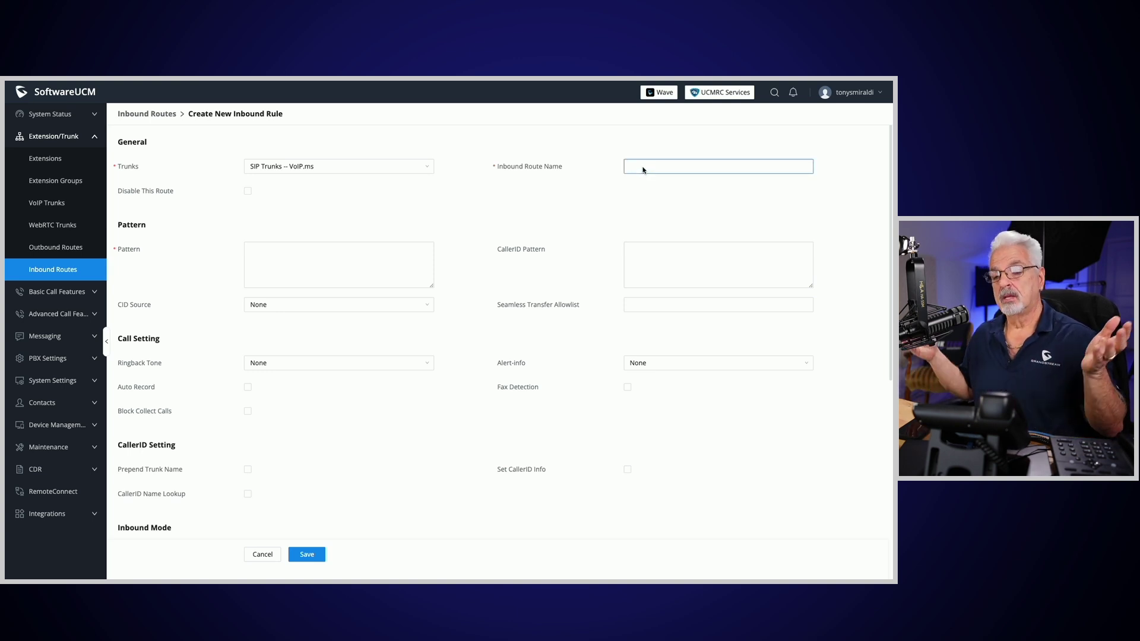
pyautogui.write('Inbound_Calls')
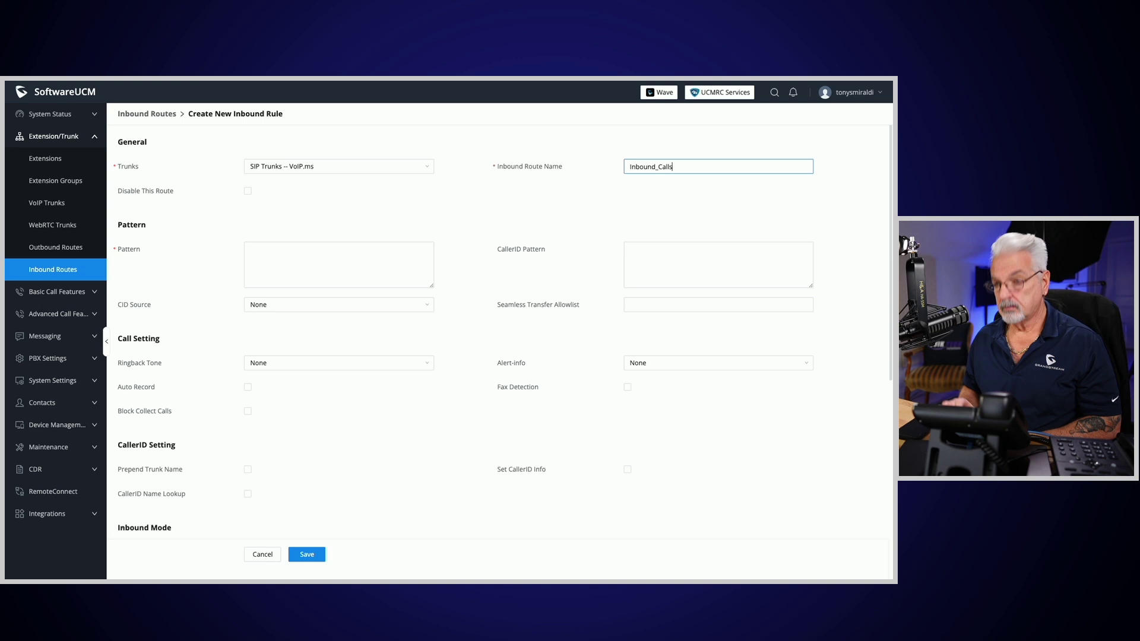
pyautogui.click(264, 257)
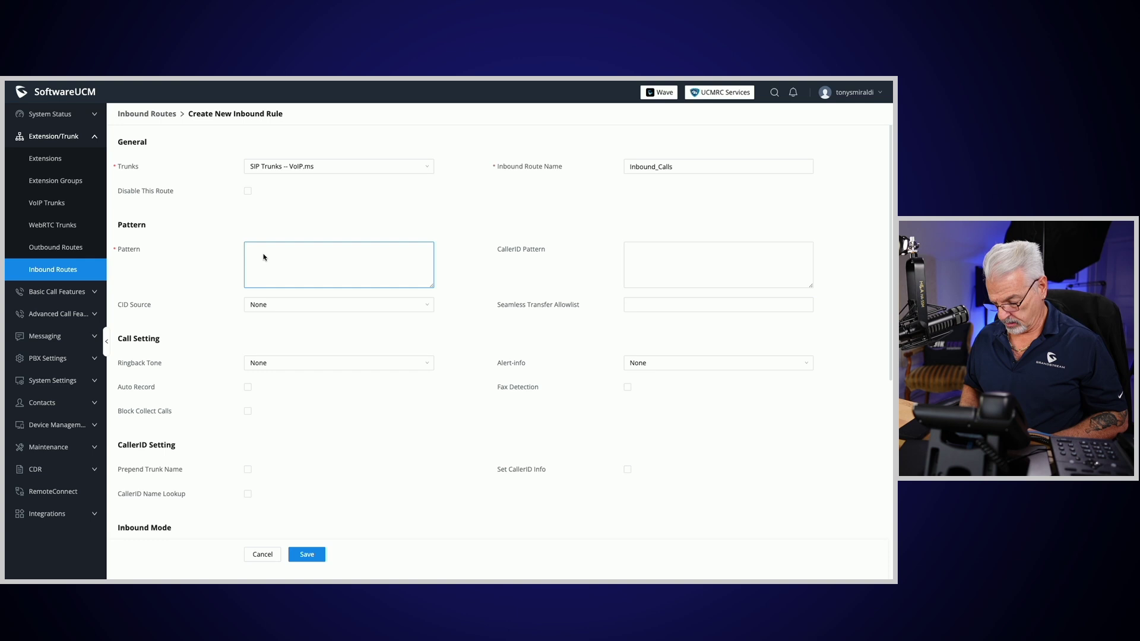
pyautogui.write('_')
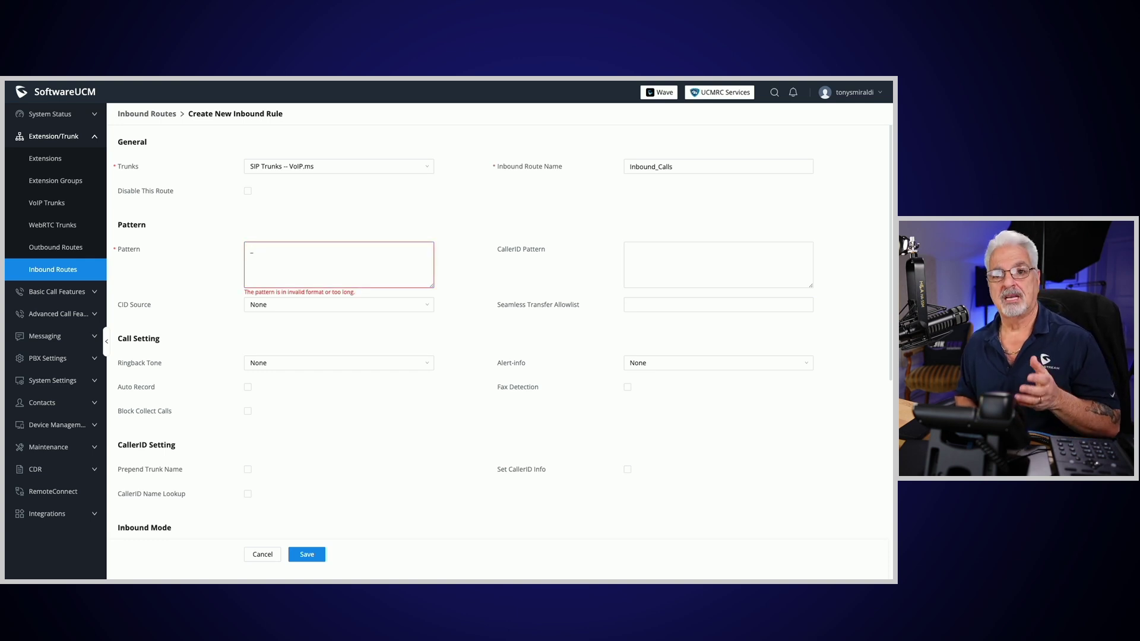
pyautogui.write('X')
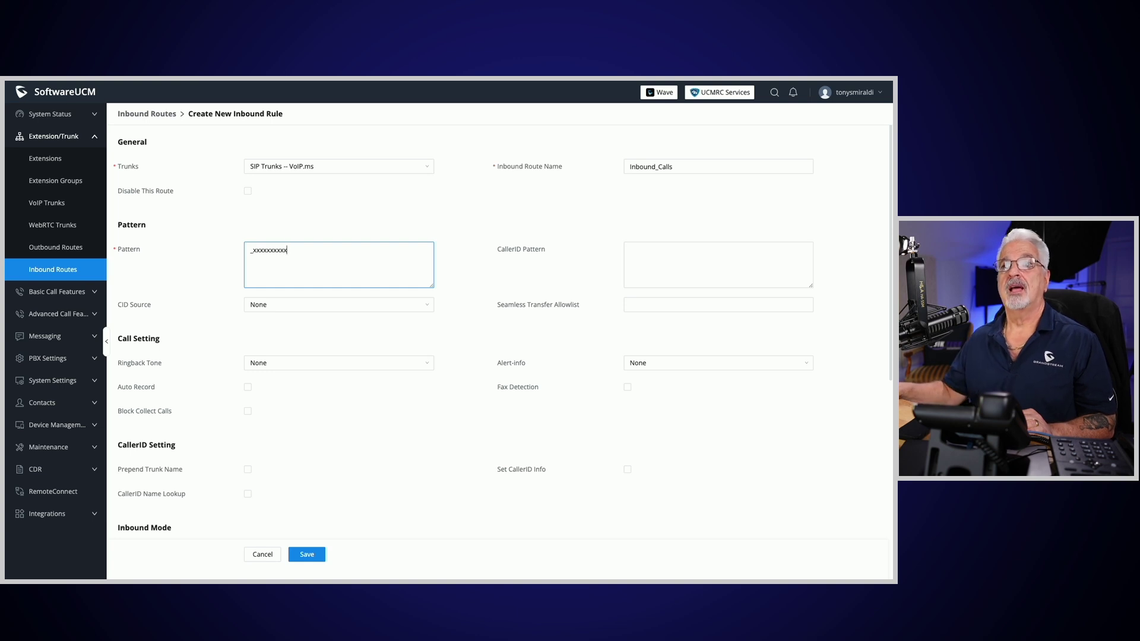
# Set the inbound rule's default destination to extension 1001
pyautogui.scroll(-1, 380, 424)
pyautogui.scroll(-3, 380, 425)
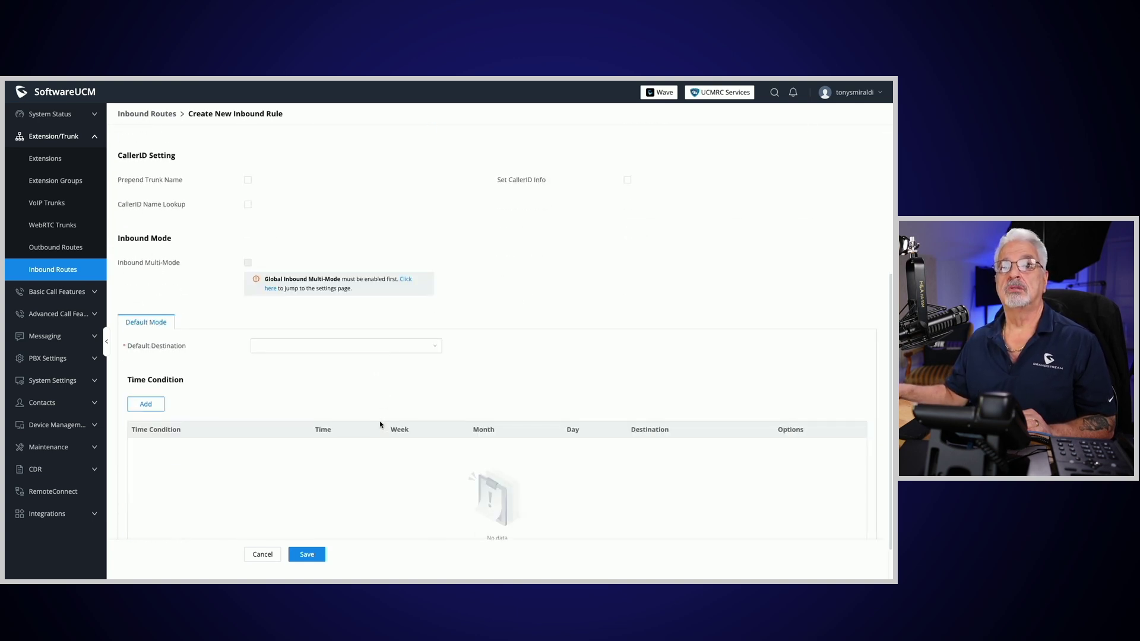
pyautogui.click(434, 346)
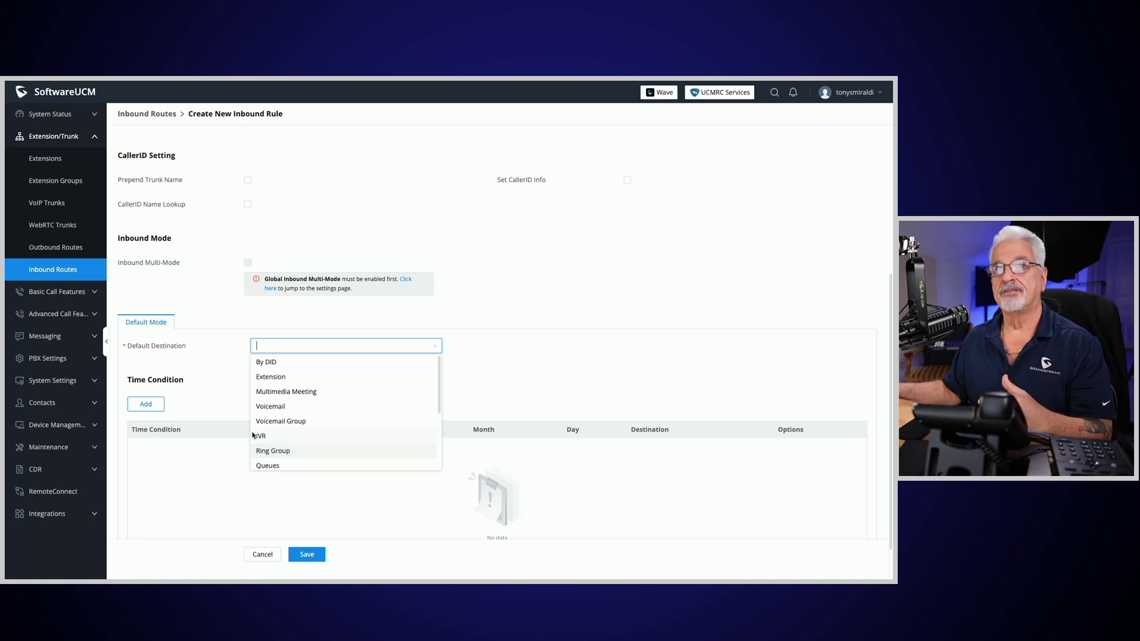
pyautogui.click(276, 378)
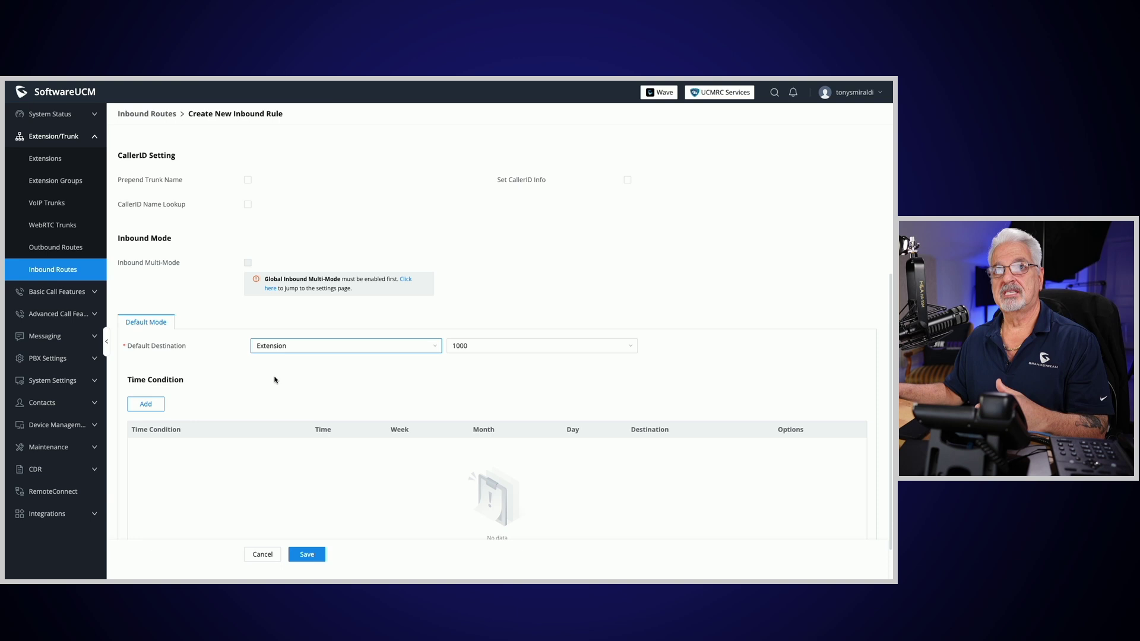
pyautogui.click(628, 348)
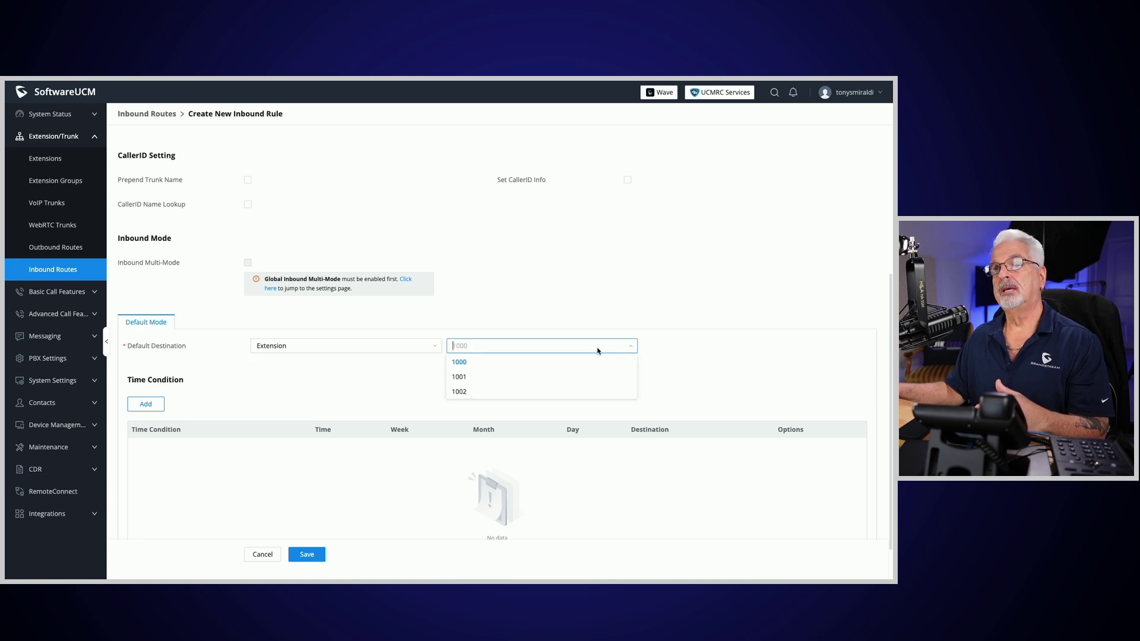
pyautogui.click(469, 378)
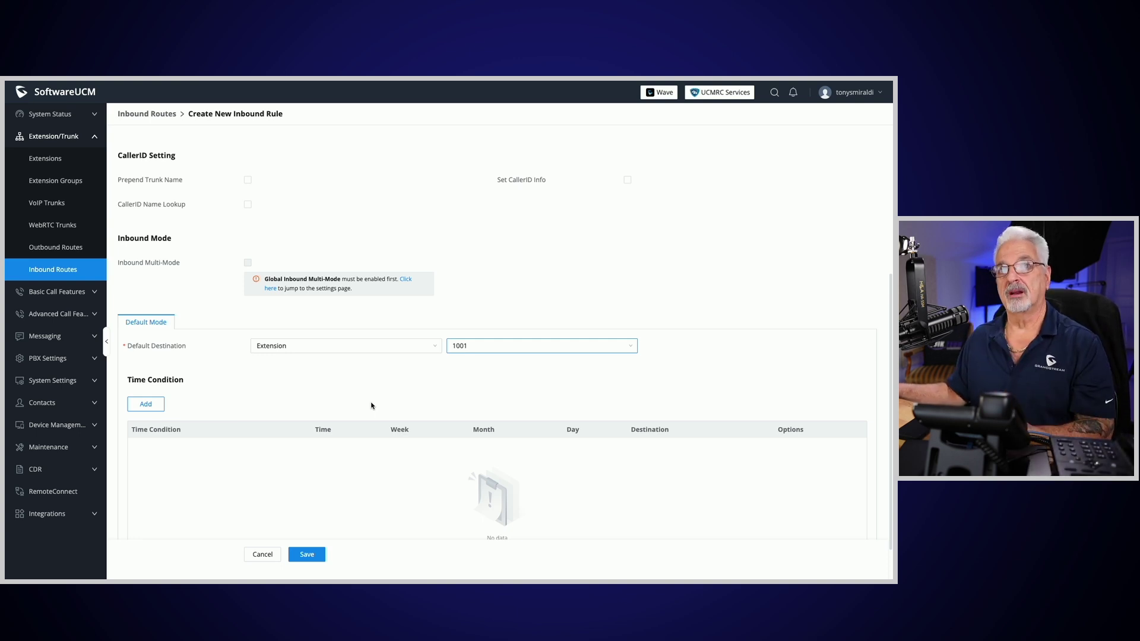
# Save the Inbound_Calls rule and apply the changes
pyautogui.click(307, 555)
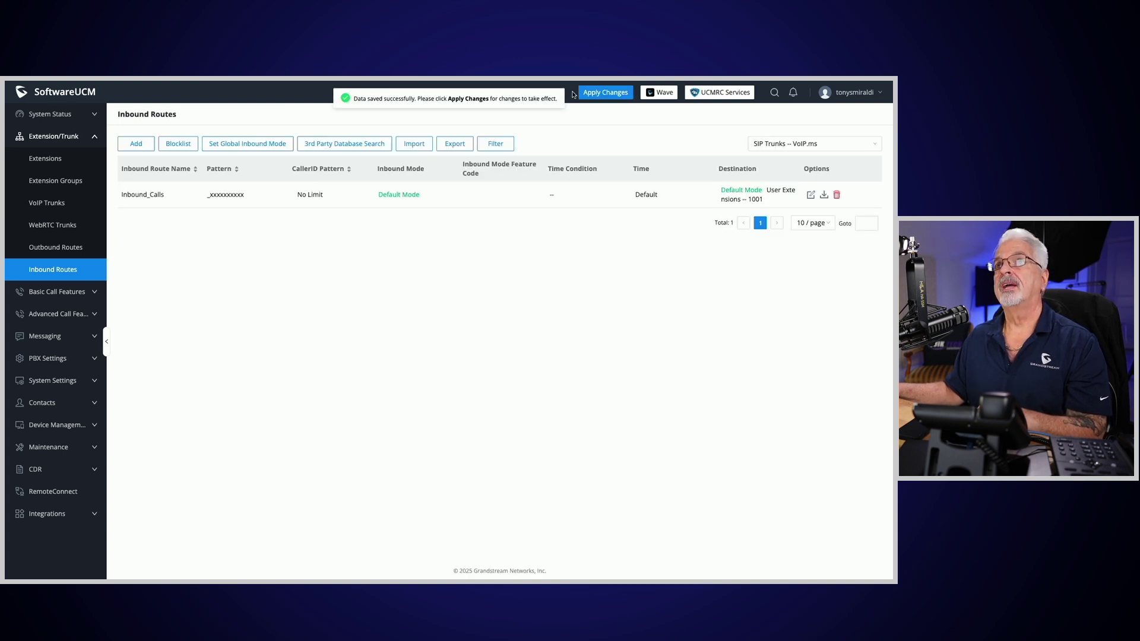
pyautogui.click(468, 100)
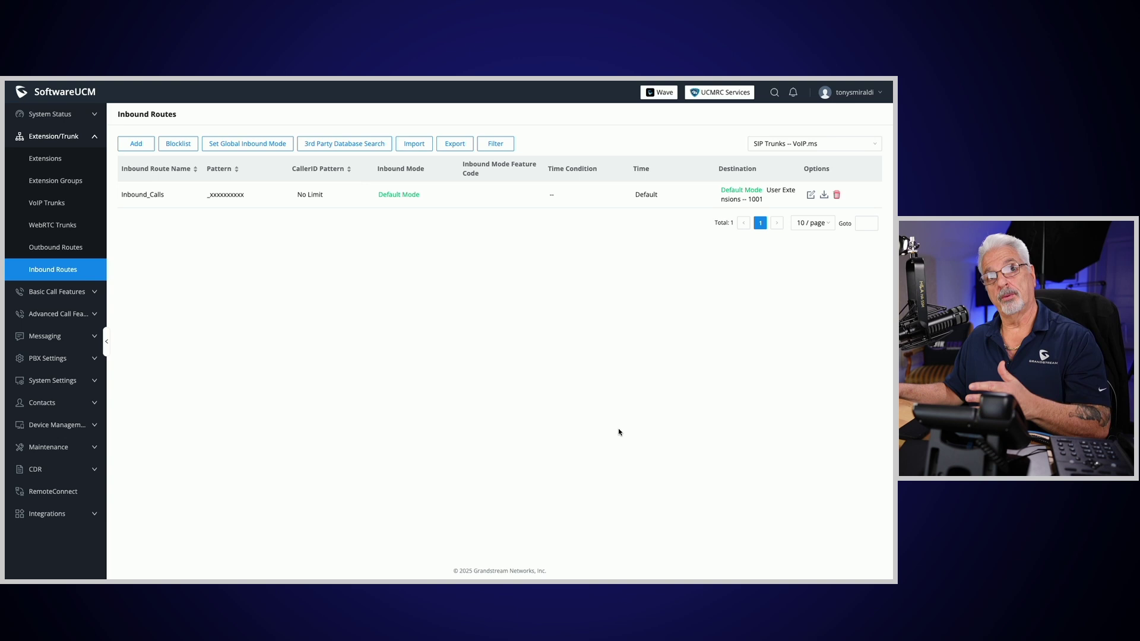
pyautogui.click(50, 249)
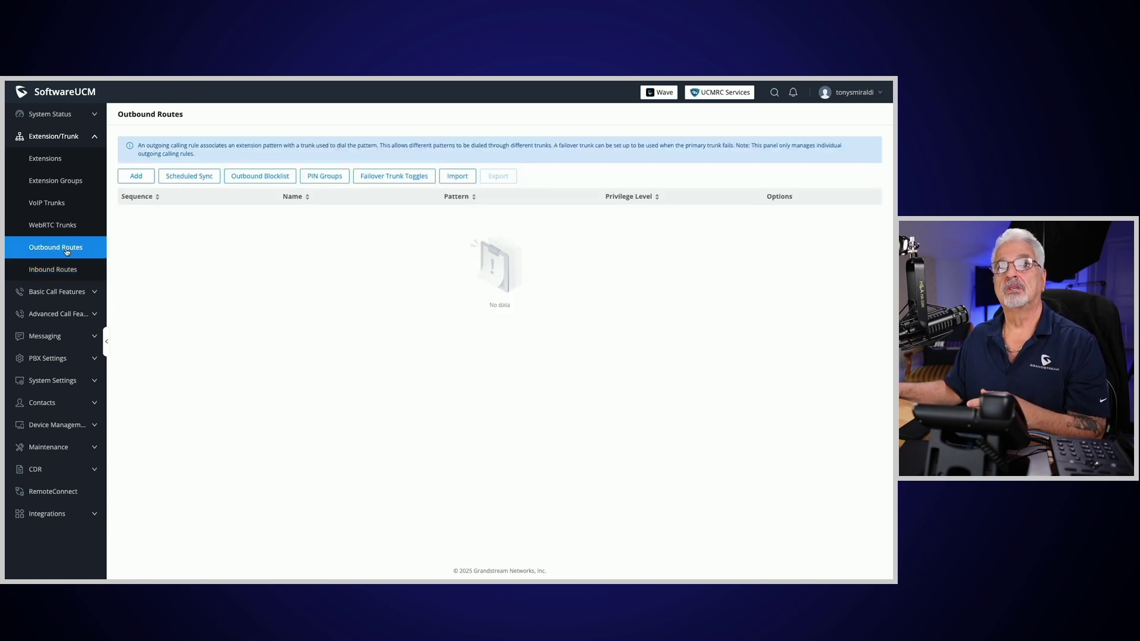
# Add an outbound rule named Outbound_Calls with dial pattern _xxxxxxxxxx
pyautogui.click(136, 176)
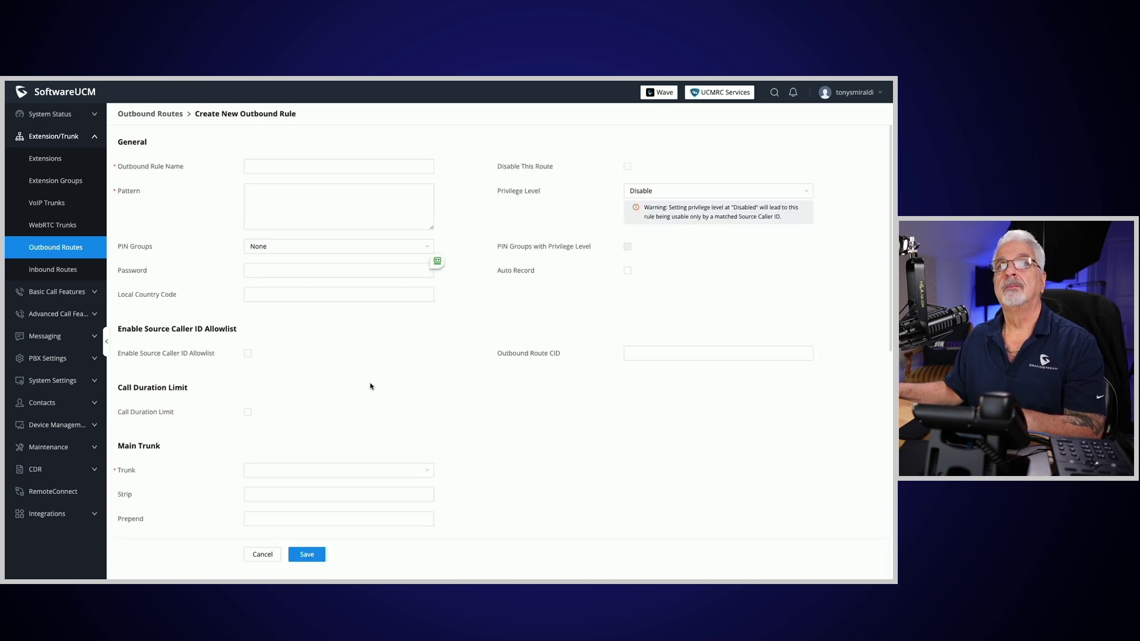
pyautogui.click(263, 164)
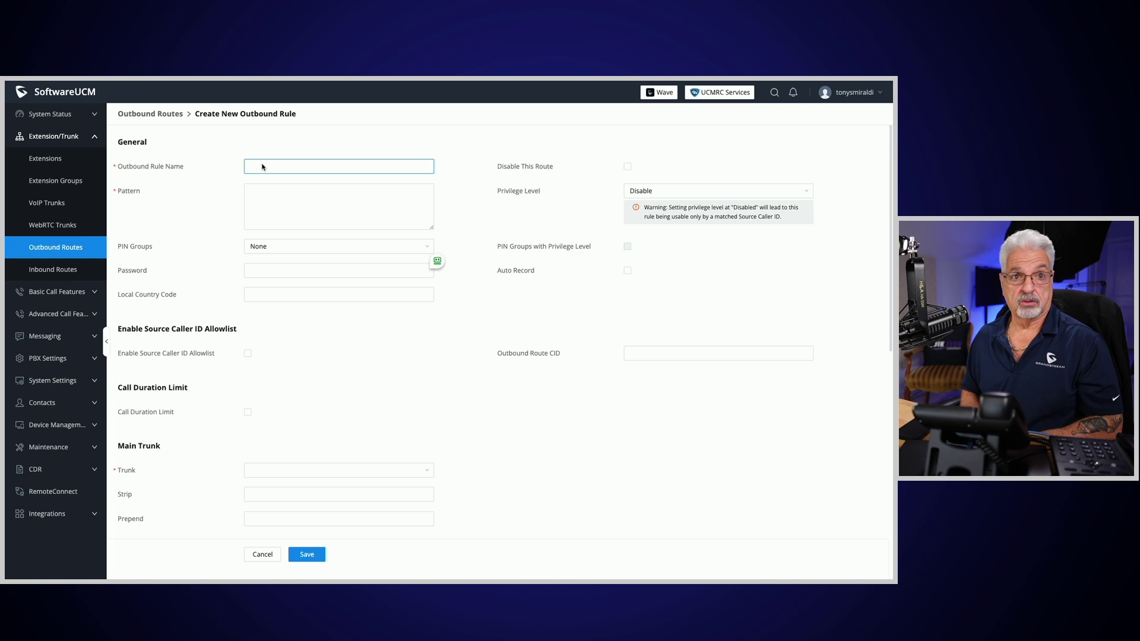
pyautogui.write('Outbound_')
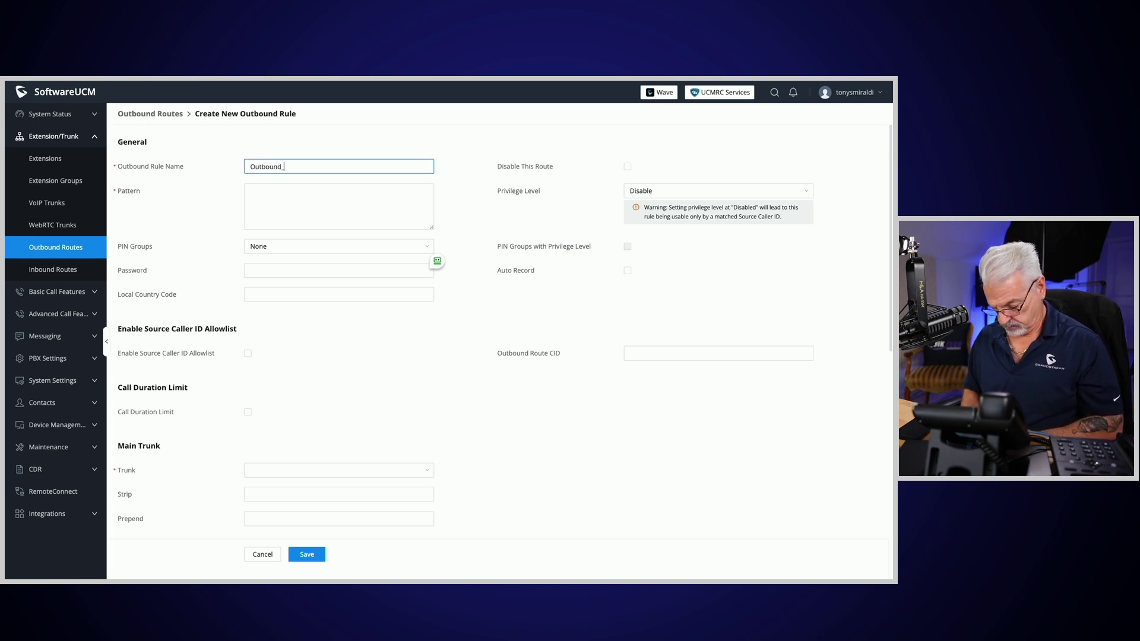
pyautogui.write('Calls')
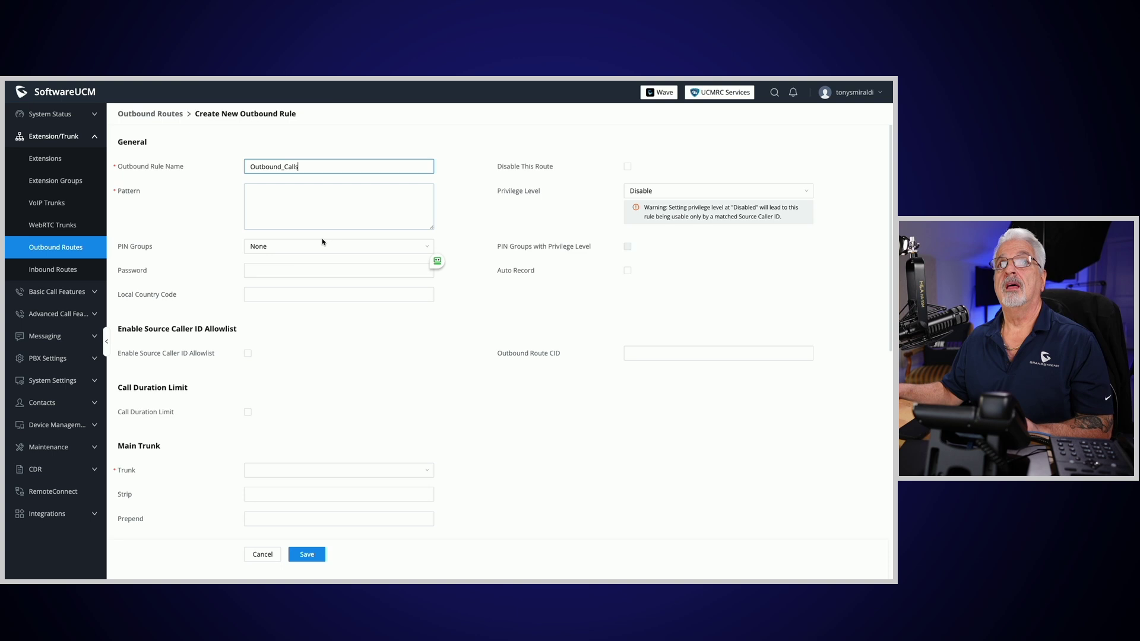
pyautogui.click(272, 200)
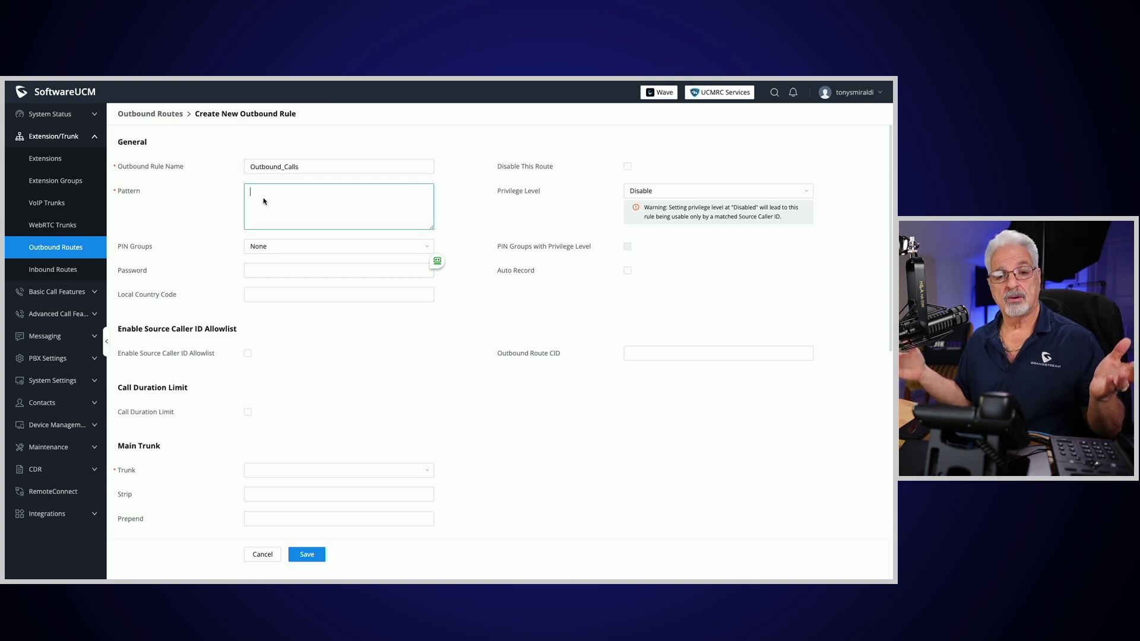
pyautogui.write('_')
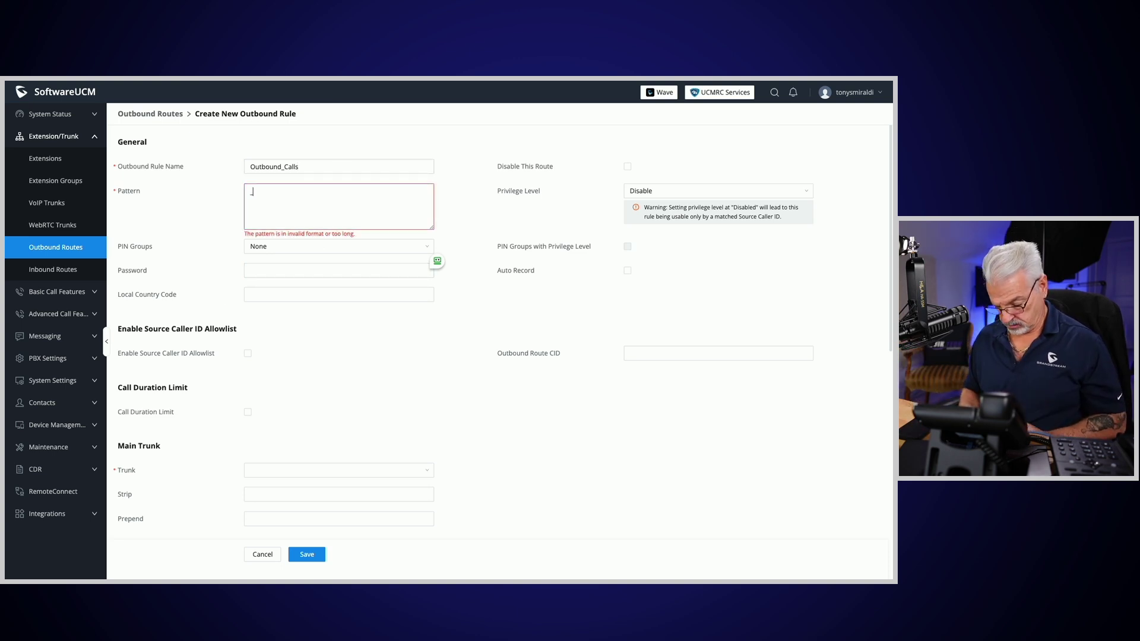
pyautogui.write('xxxxxx')
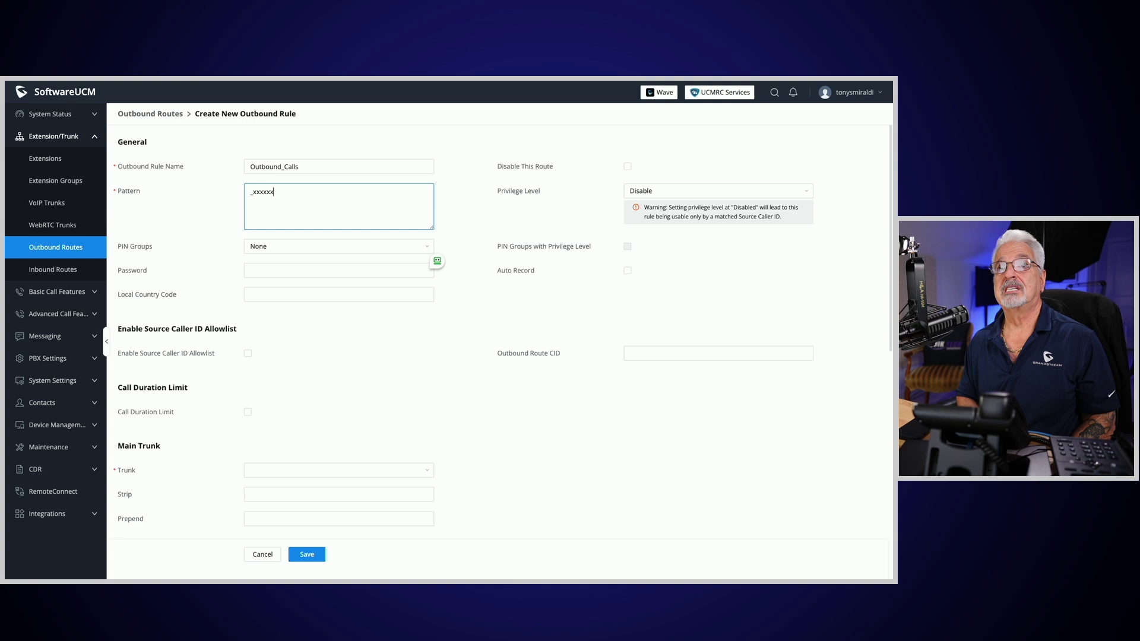
pyautogui.write('xxxx')
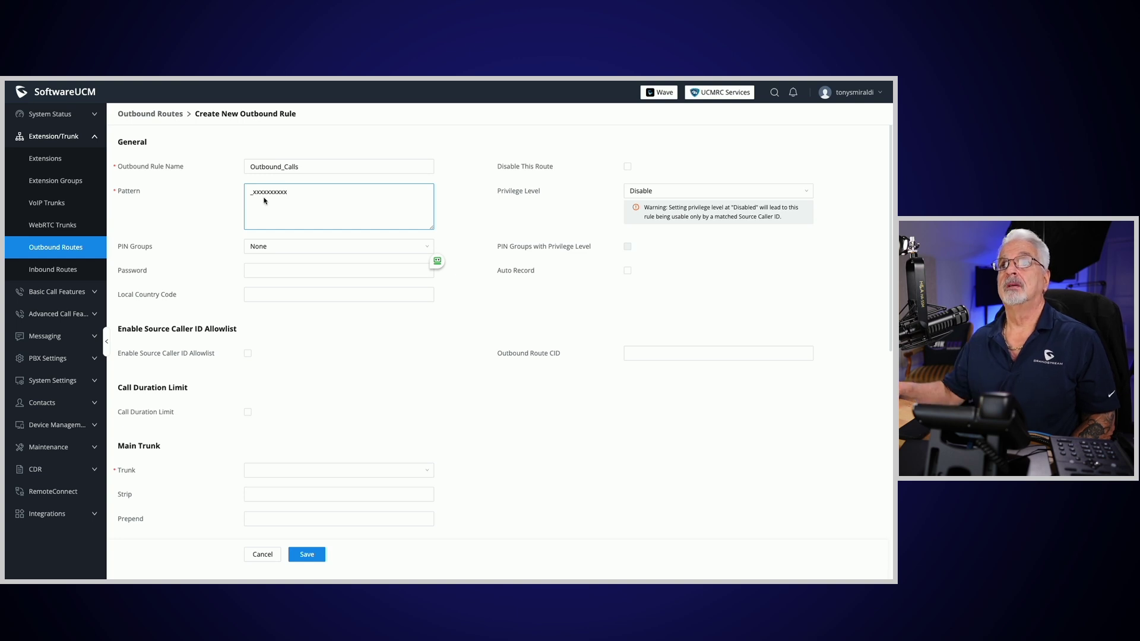
# Set the outbound rule's privilege level to Local and main trunk to SIP Trunks -- VoIP.ms
pyautogui.click(801, 190)
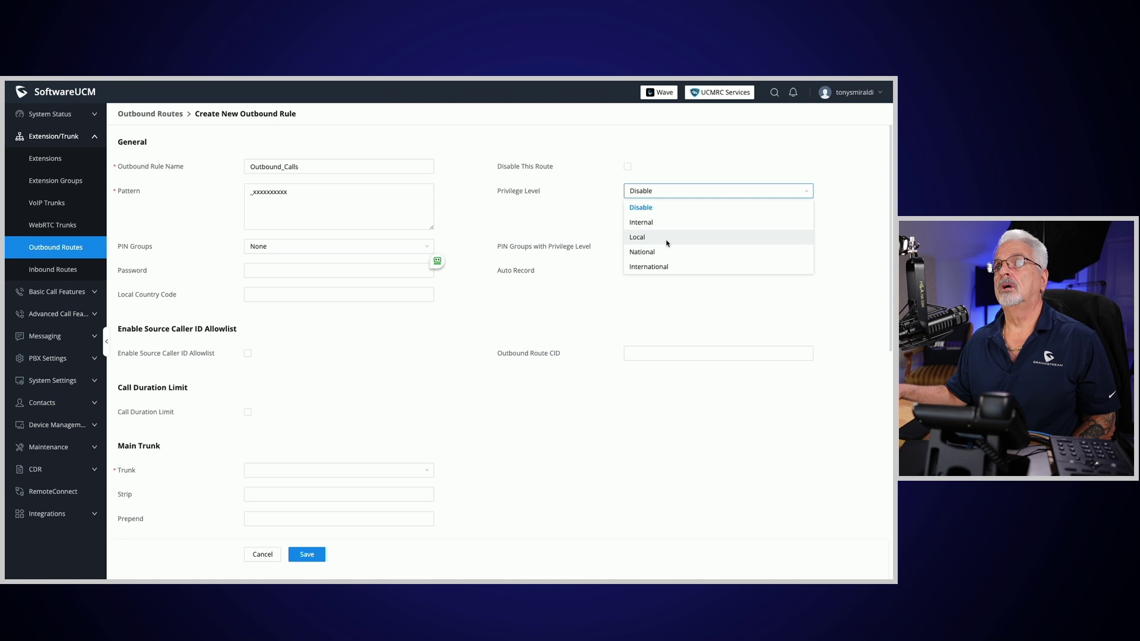
pyautogui.click(667, 238)
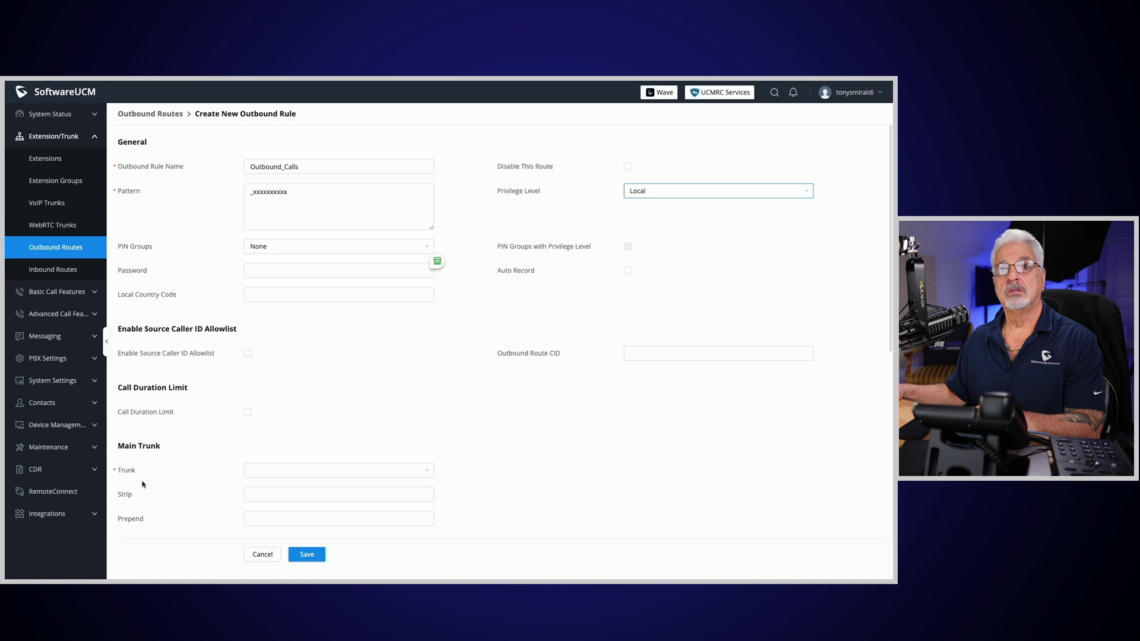
pyautogui.click(430, 474)
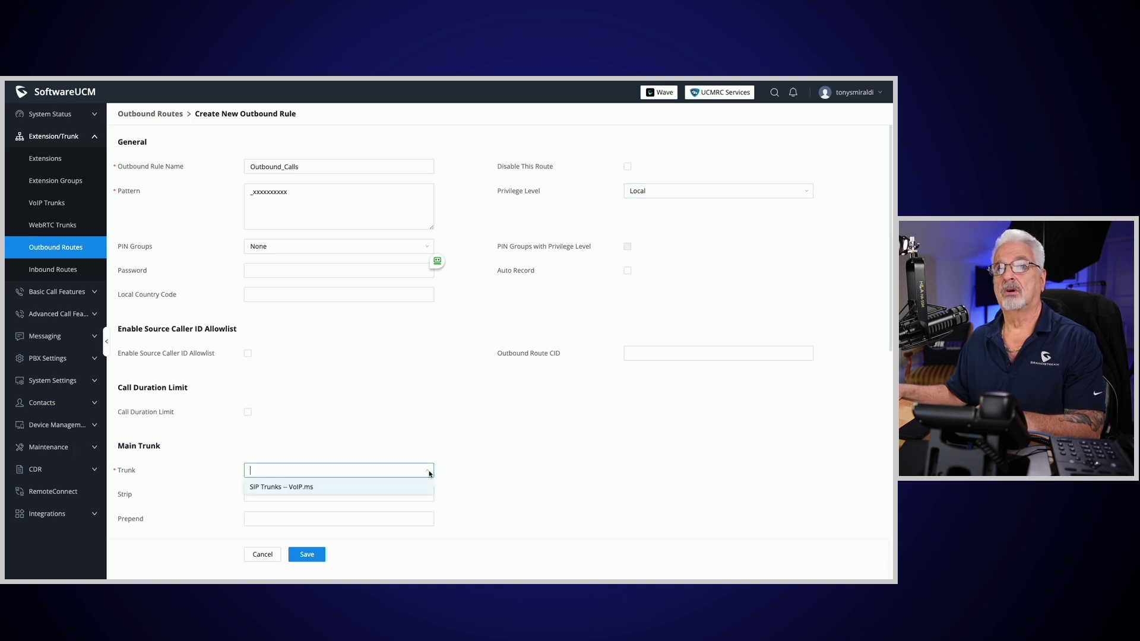
pyautogui.click(315, 489)
pyautogui.scroll(-1, 581, 482)
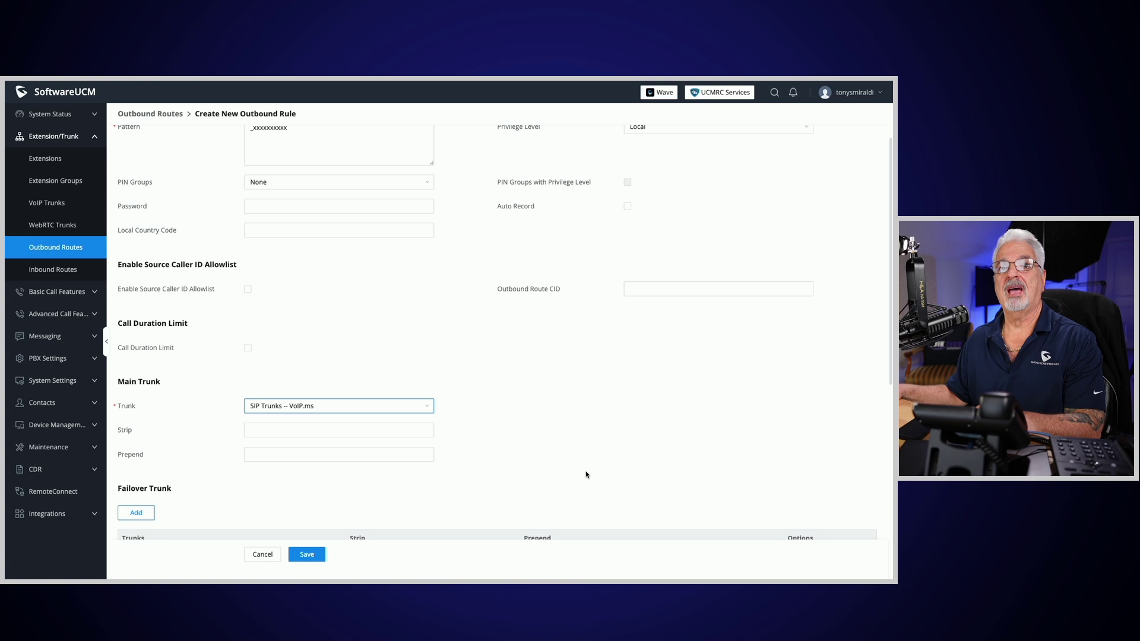
pyautogui.scroll(-1, 586, 475)
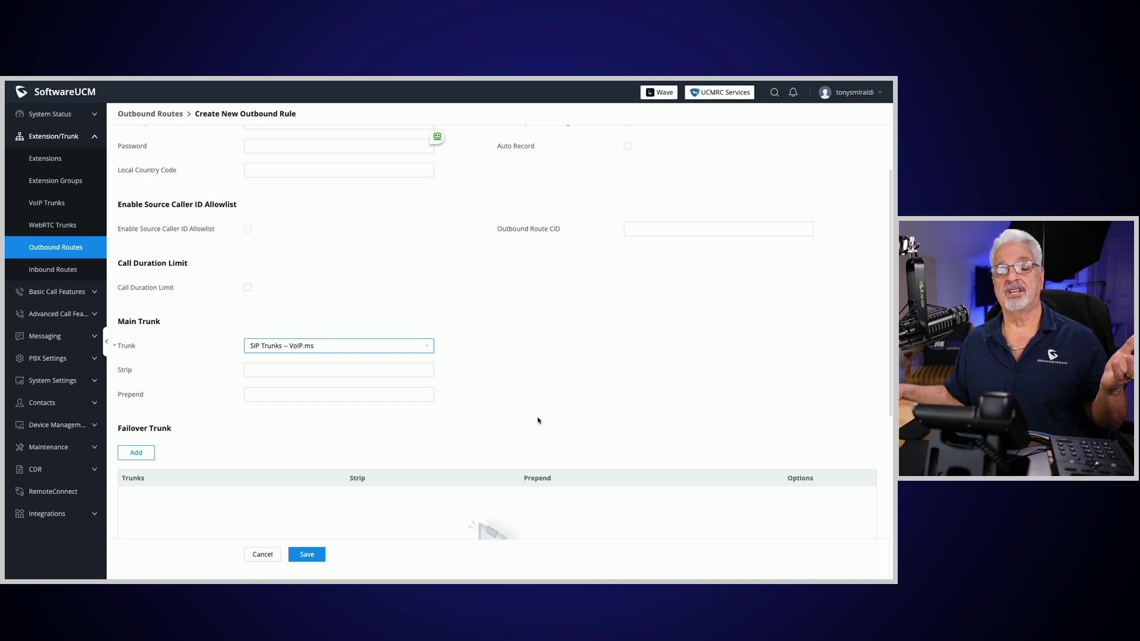
pyautogui.scroll(2, 537, 419)
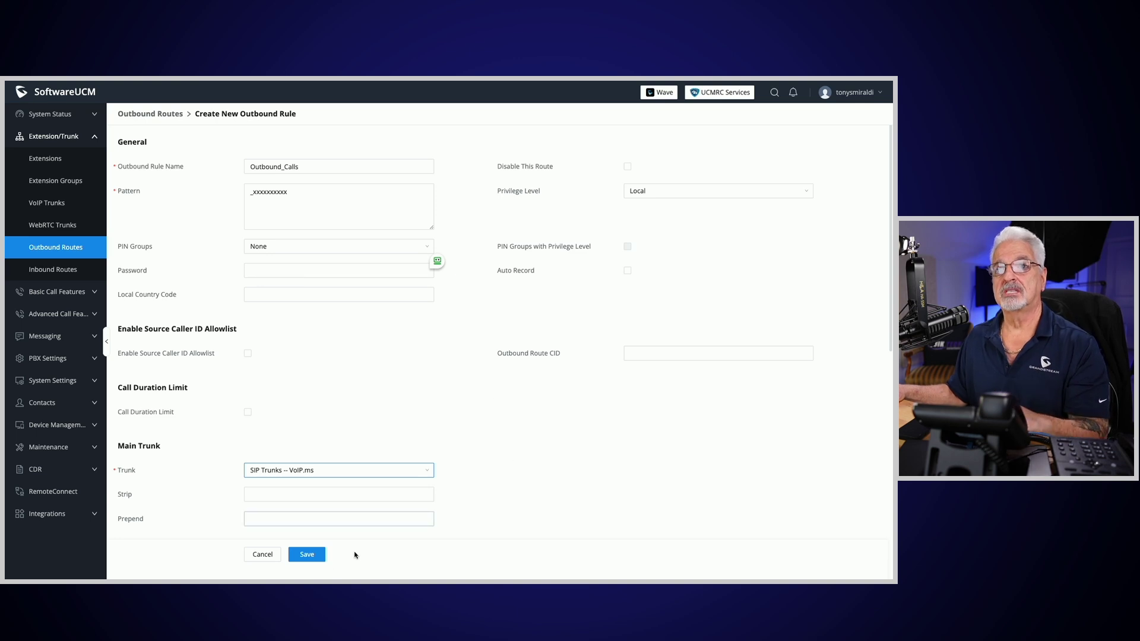
# Save the Outbound_Calls rule and apply the changes
pyautogui.click(307, 556)
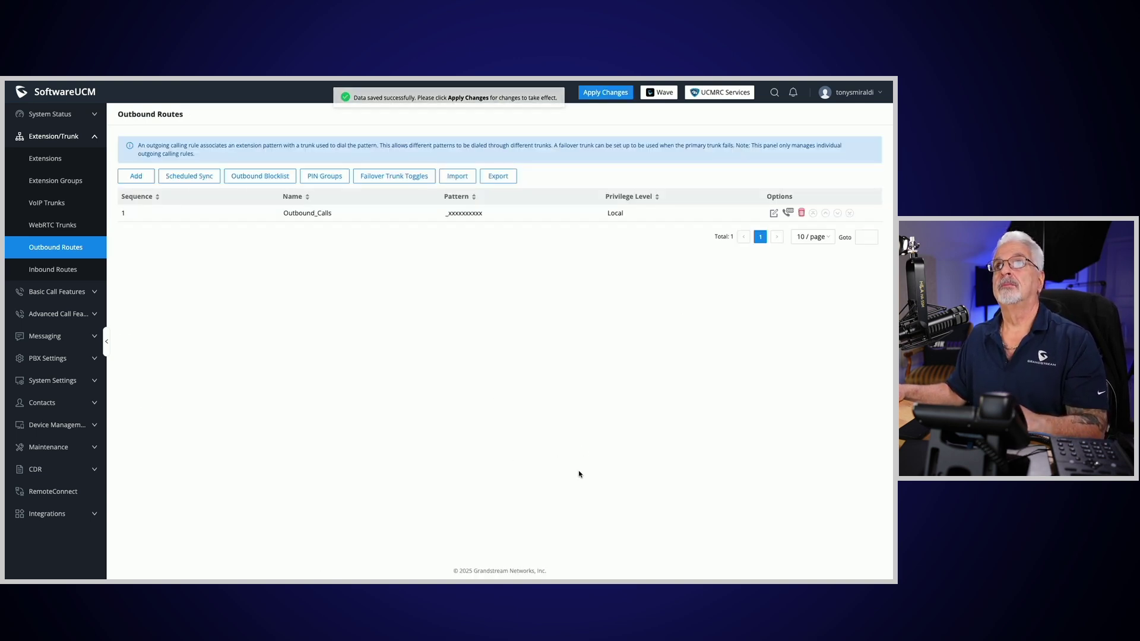
pyautogui.click(605, 92)
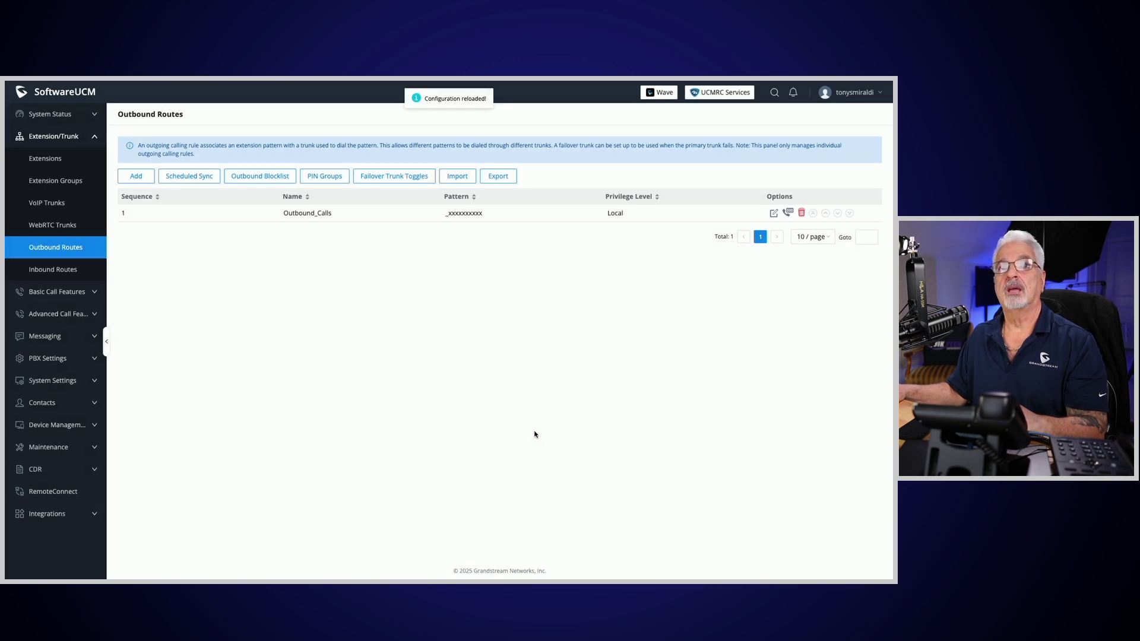
# Return to the System Status dashboard
pyautogui.click(42, 115)
pyautogui.click(45, 136)
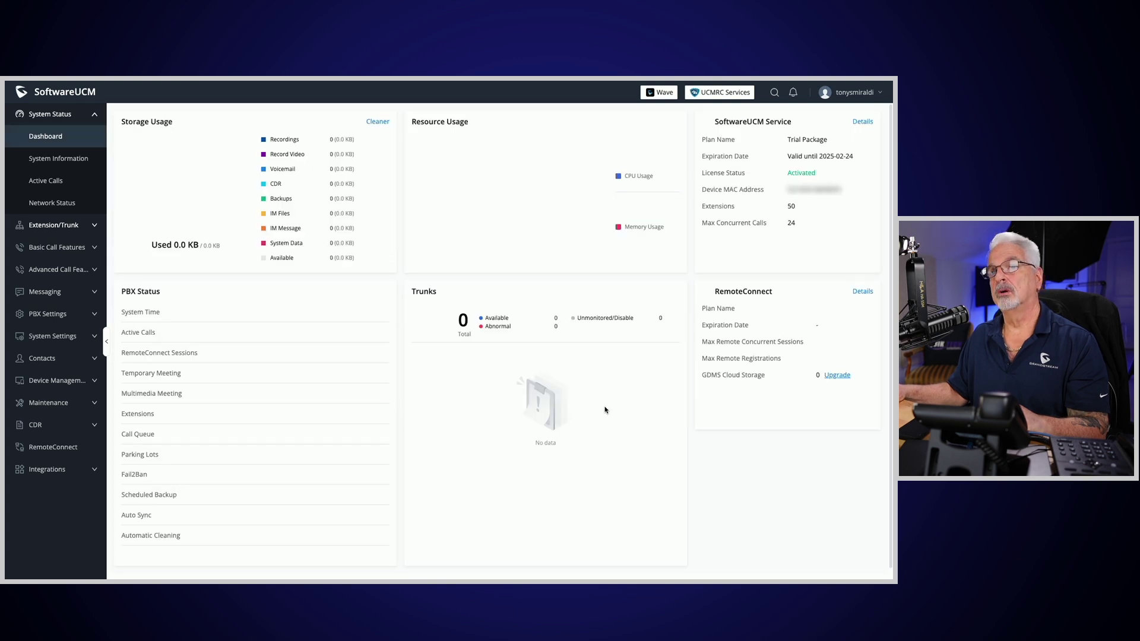